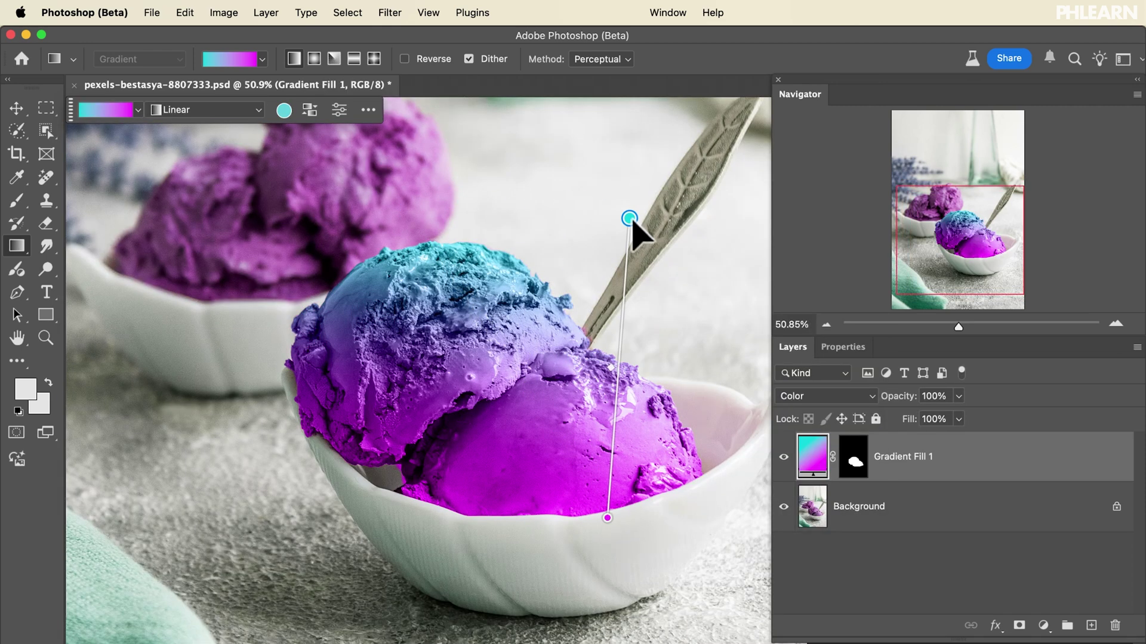
# - Select the top and lower front scoops together with the Object Selection Tool
pyautogui.moveTo(607, 517); pyautogui.dragTo(320, 537)
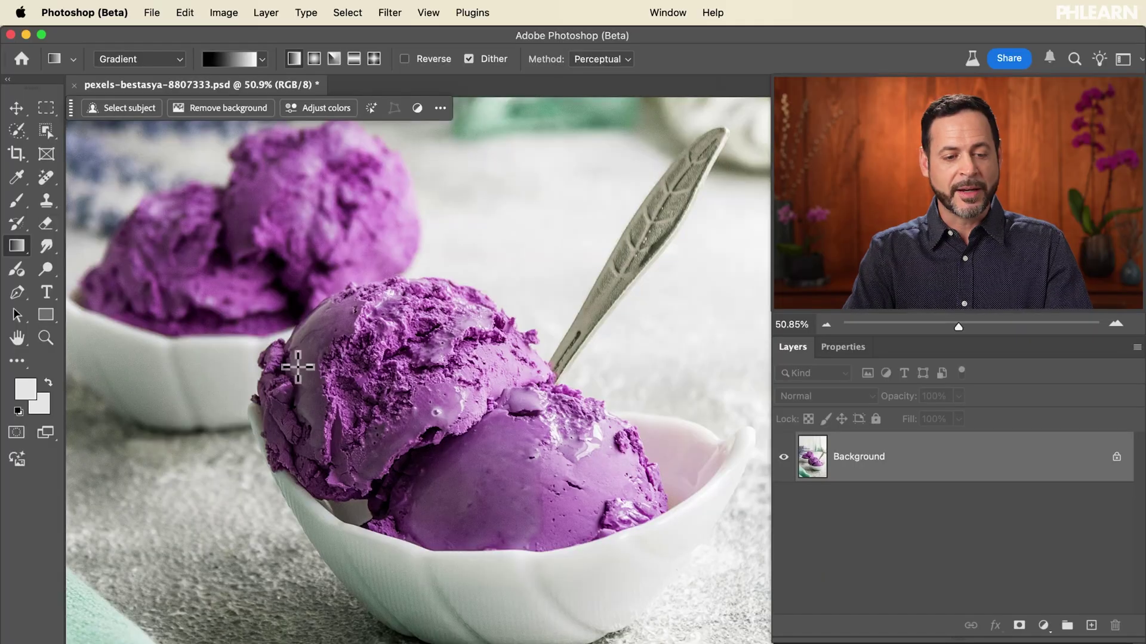
pyautogui.click(47, 134)
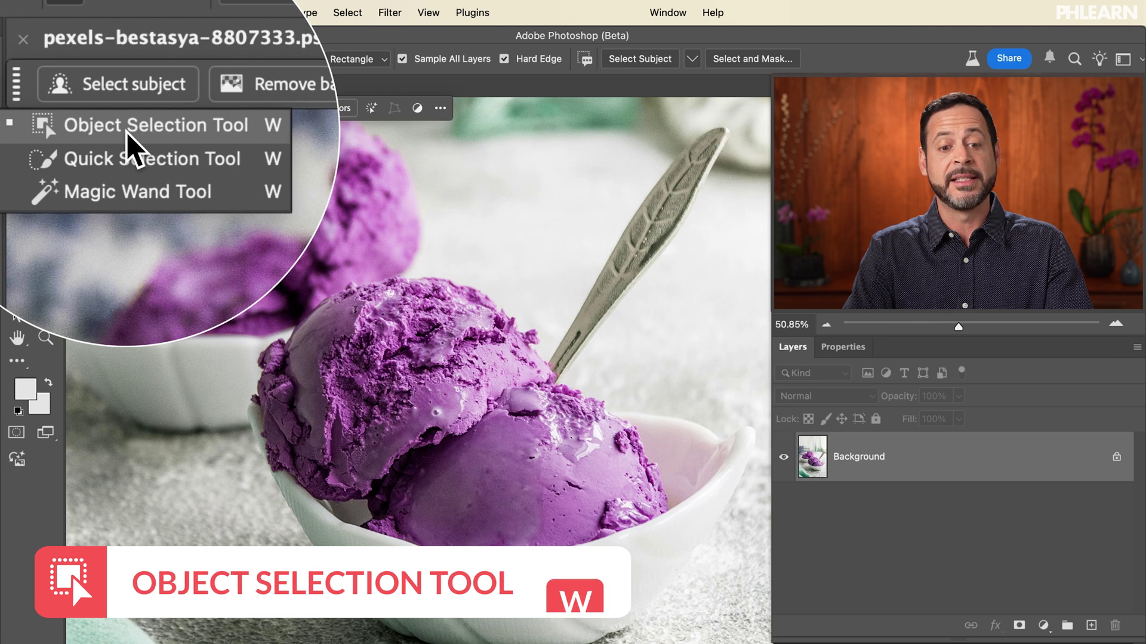
pyautogui.click(119, 131)
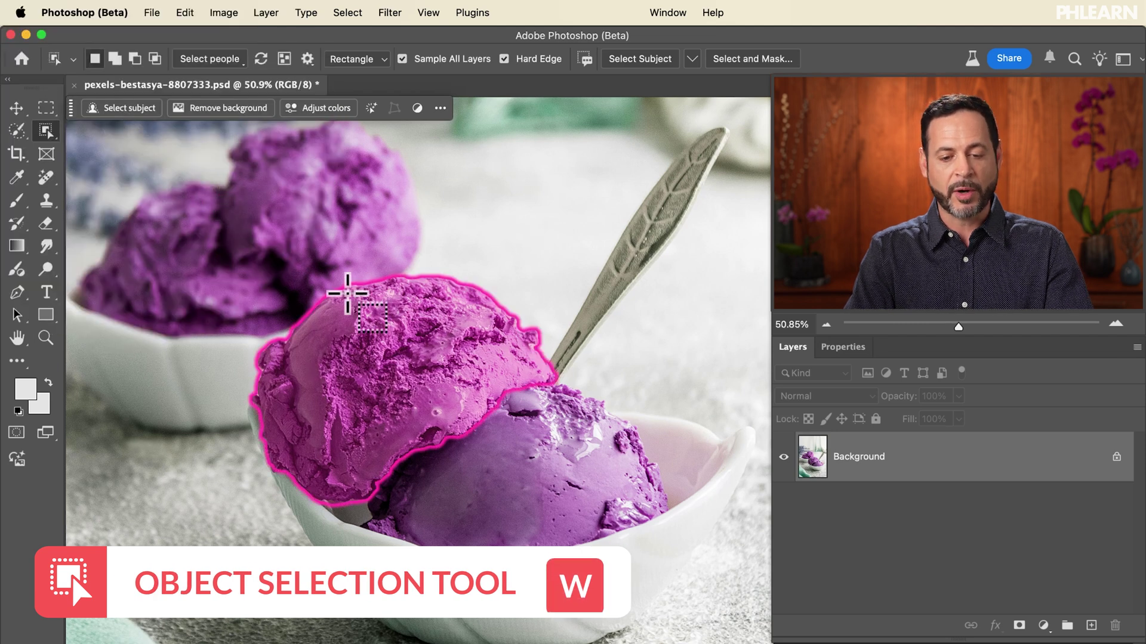
pyautogui.click(417, 354)
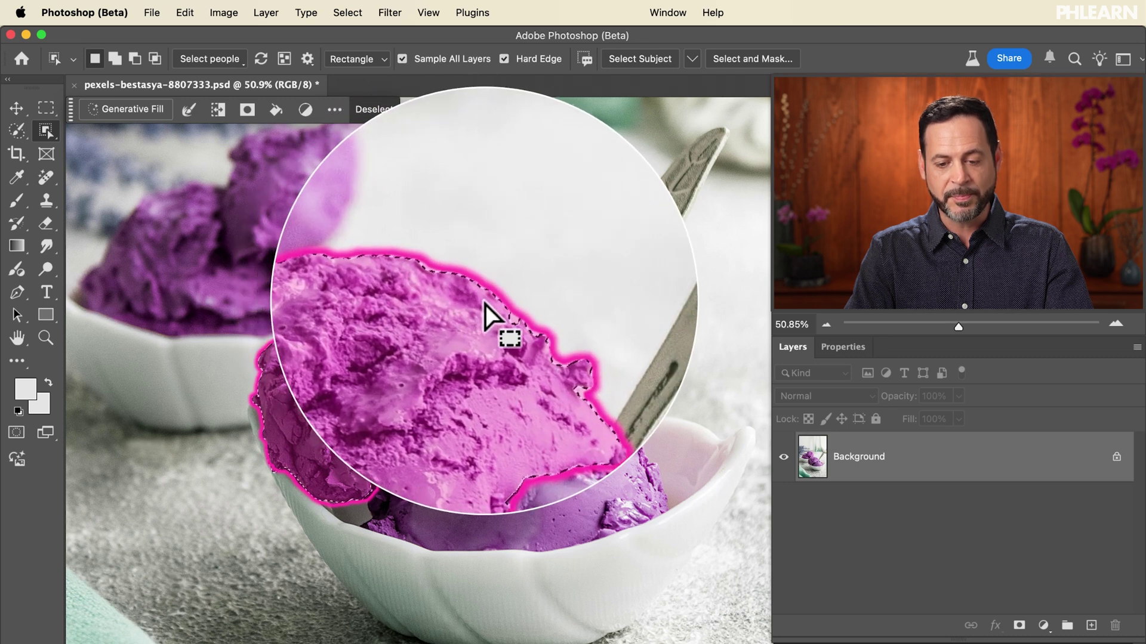
pyautogui.press('shift')
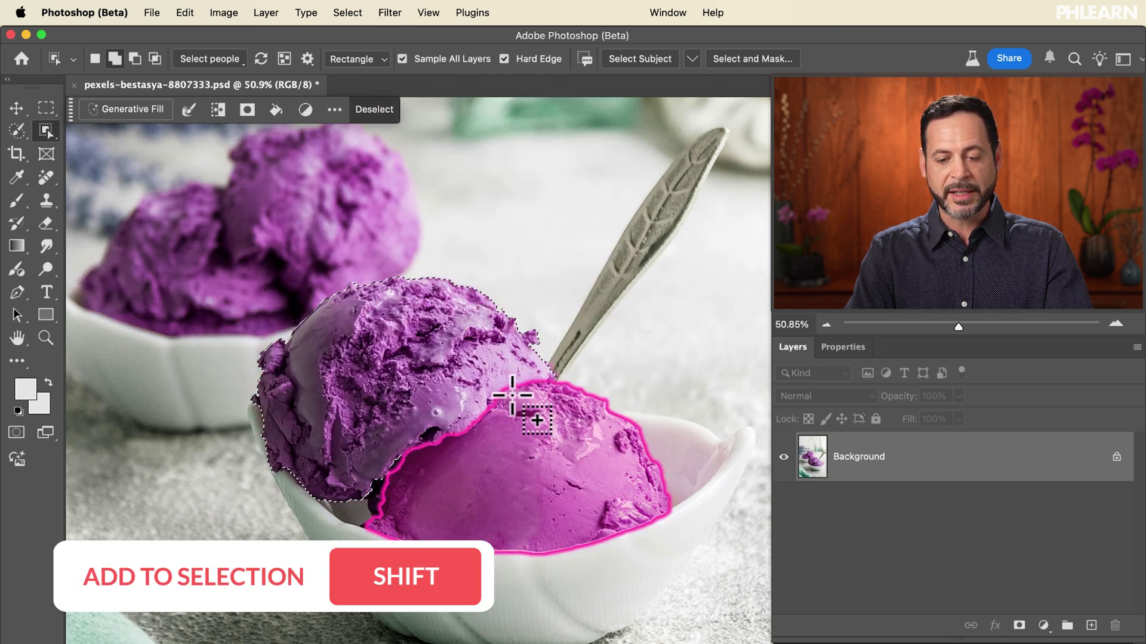
pyautogui.keyDown('shift'); pyautogui.click(527, 440); pyautogui.keyUp('shift')
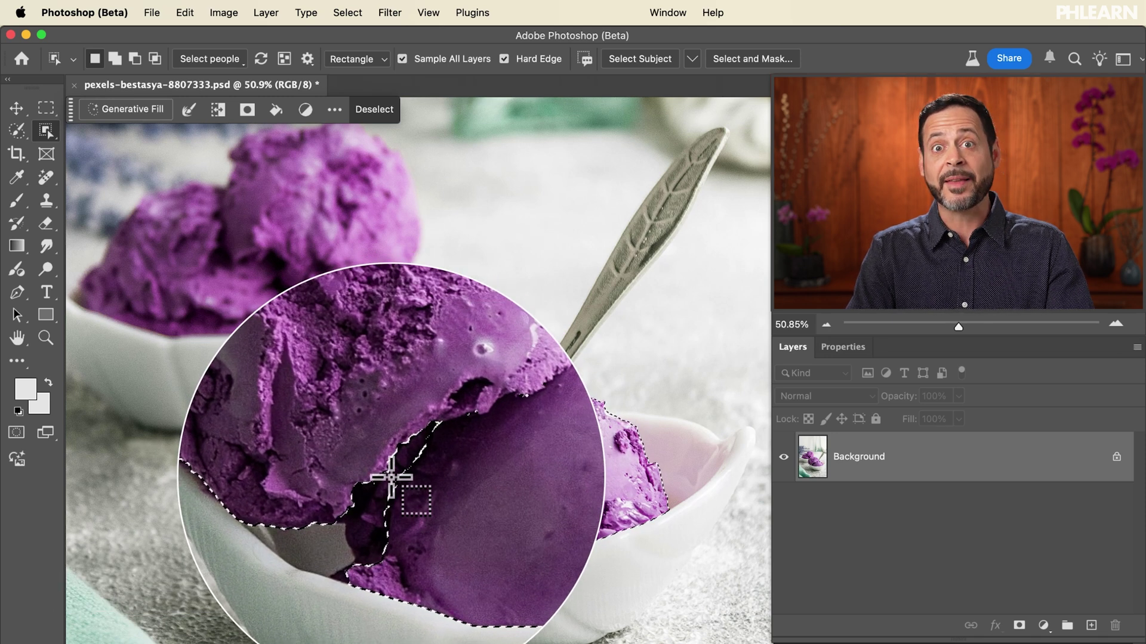
# - Switch to the Selection Brush Tool to paint the dark gap between the scoops
pyautogui.press('l')
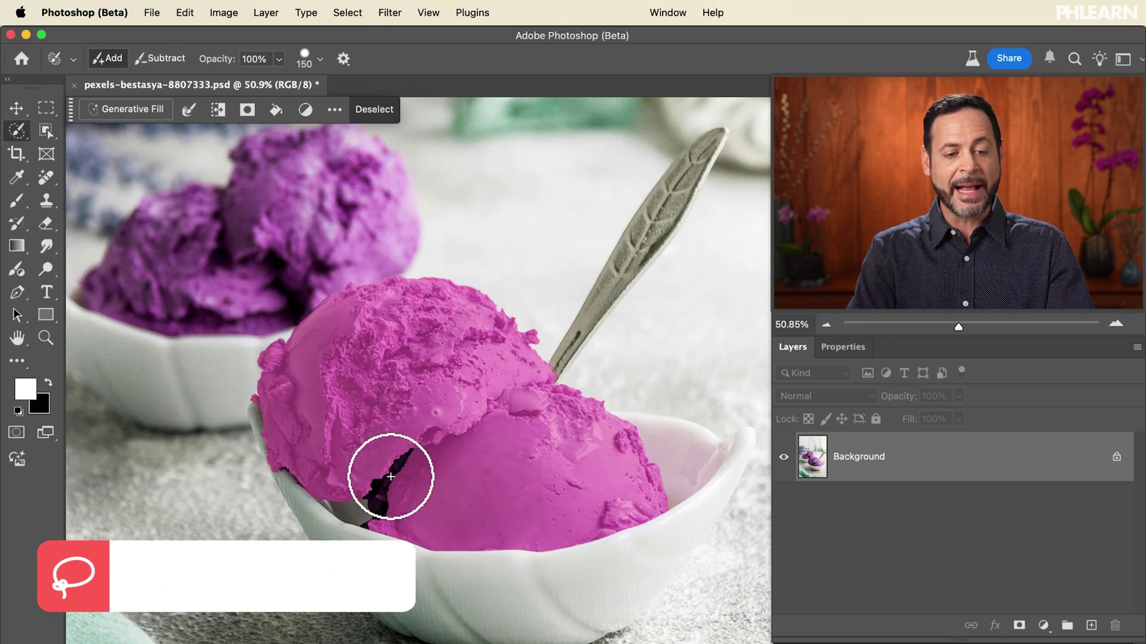
pyautogui.click(18, 131)
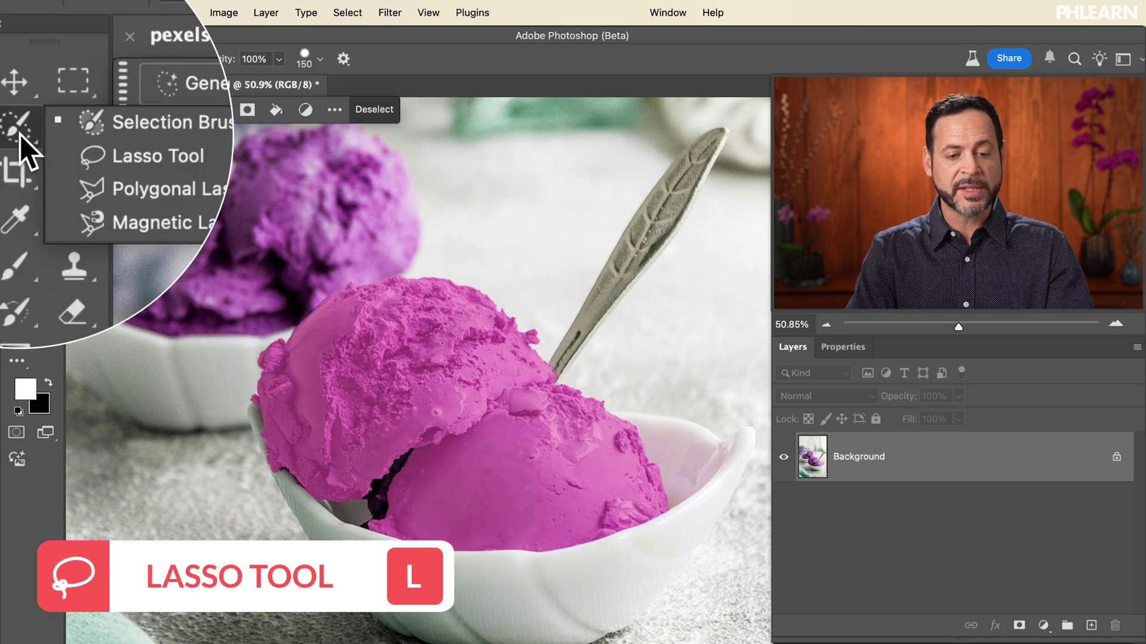
pyautogui.click(88, 131)
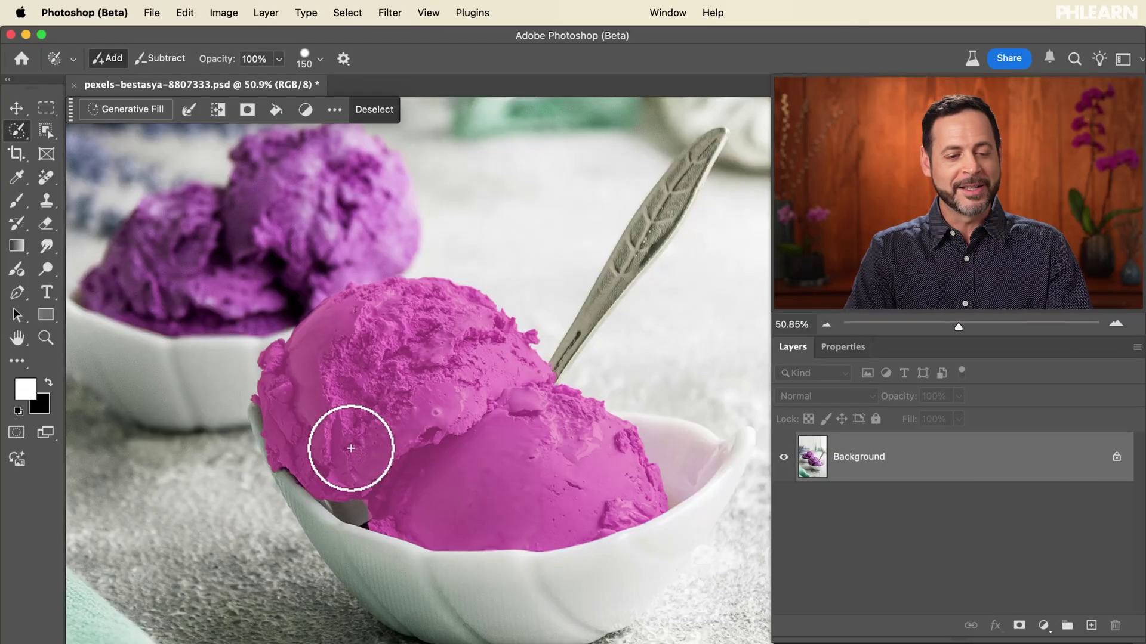
# - Pick a linear cyan-to-magenta Purples gradient in Gradient mode and drag it across the scoops
pyautogui.click(17, 249)
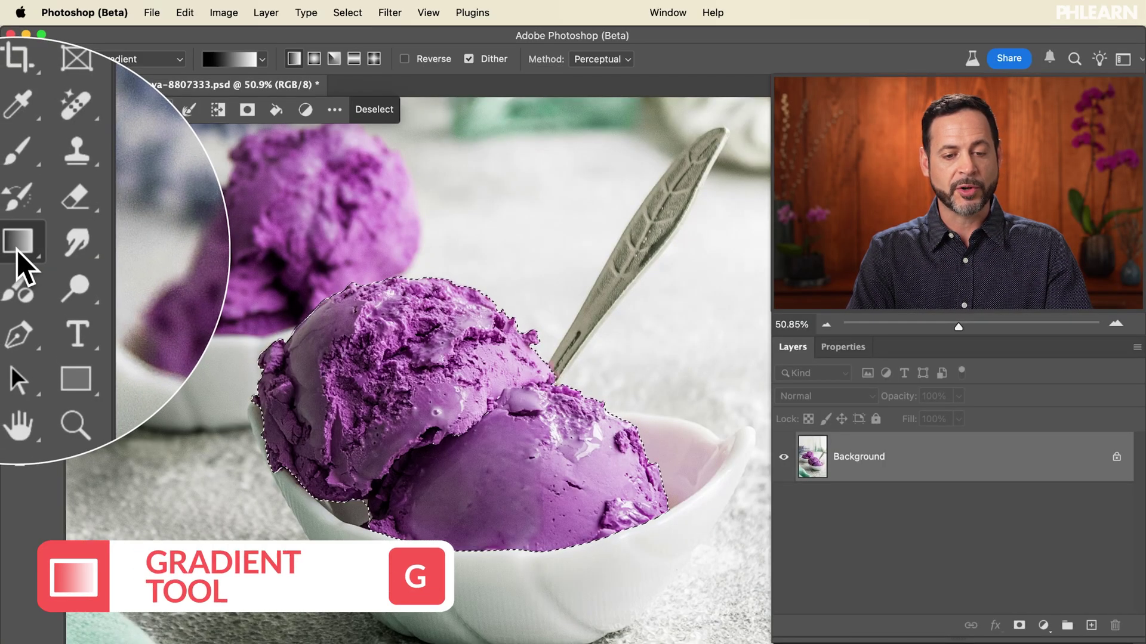
pyautogui.click(159, 59)
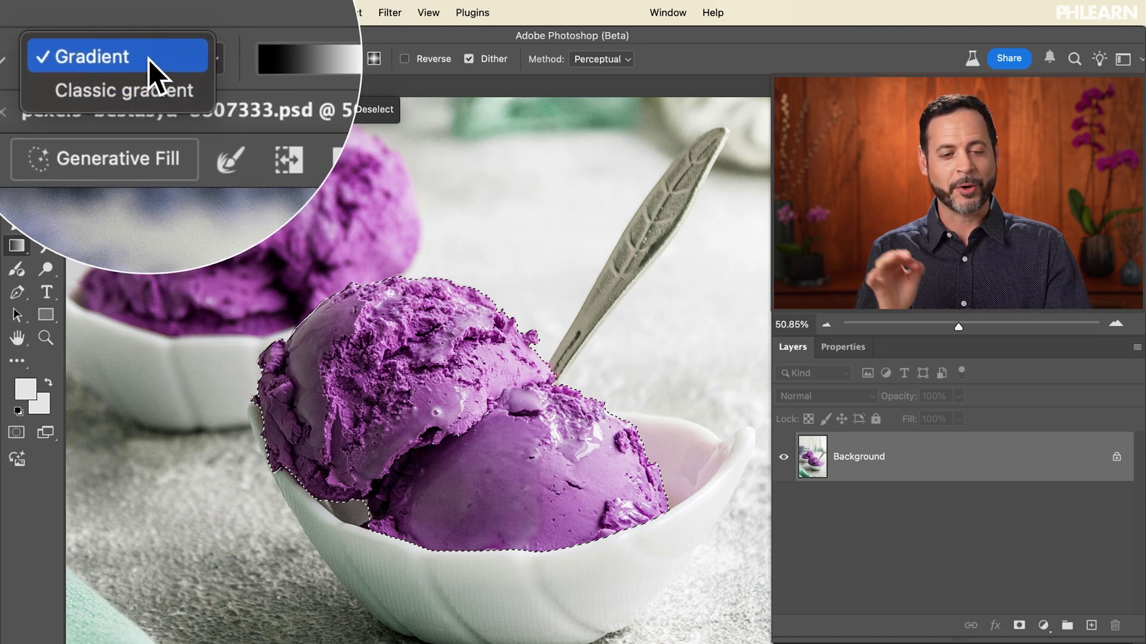
pyautogui.click(149, 59)
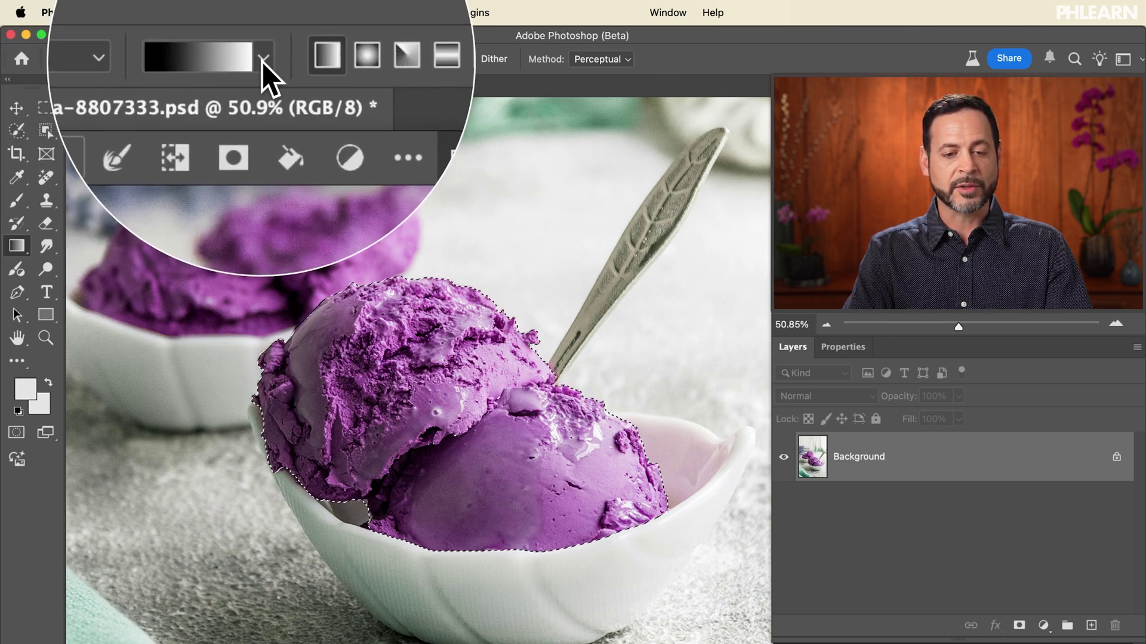
pyautogui.click(263, 62)
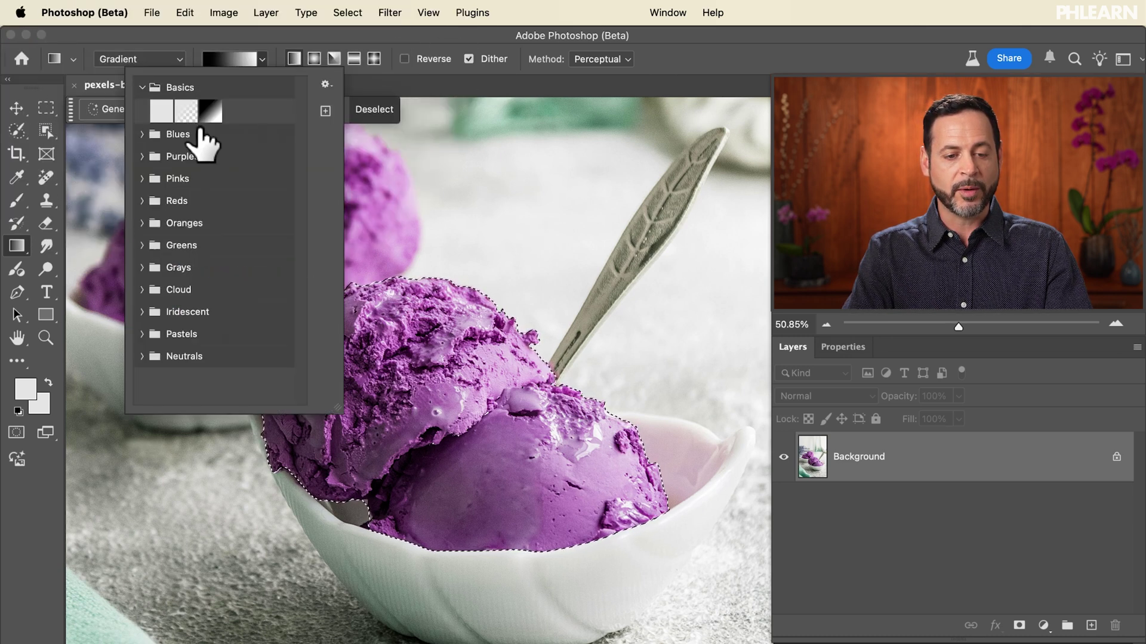
pyautogui.click(142, 157)
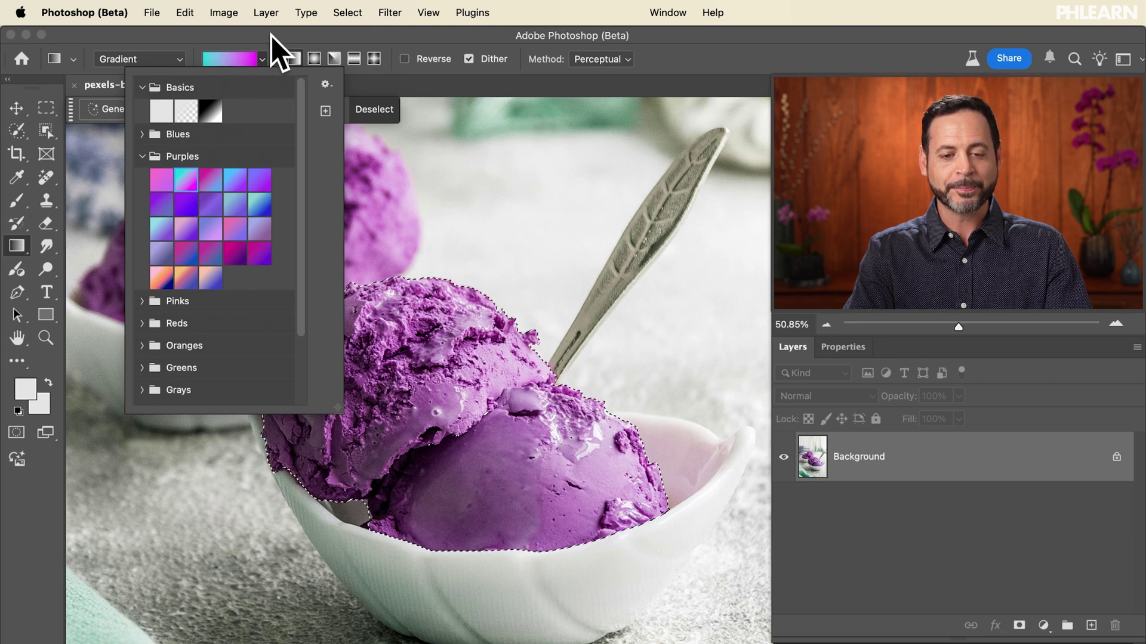
pyautogui.click(271, 36)
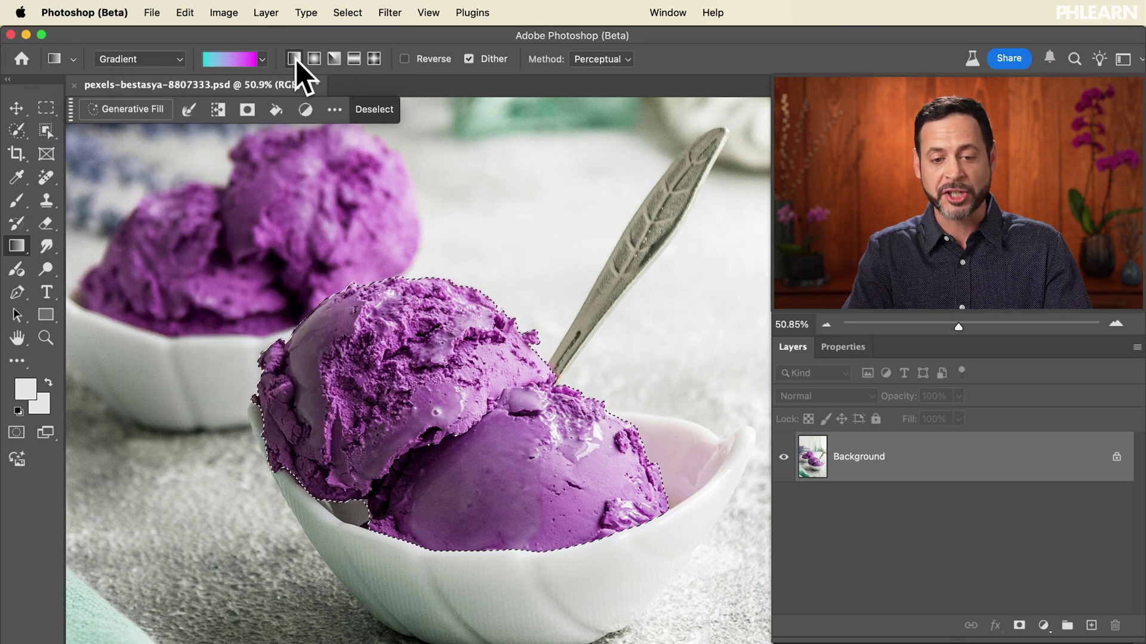
pyautogui.click(295, 59)
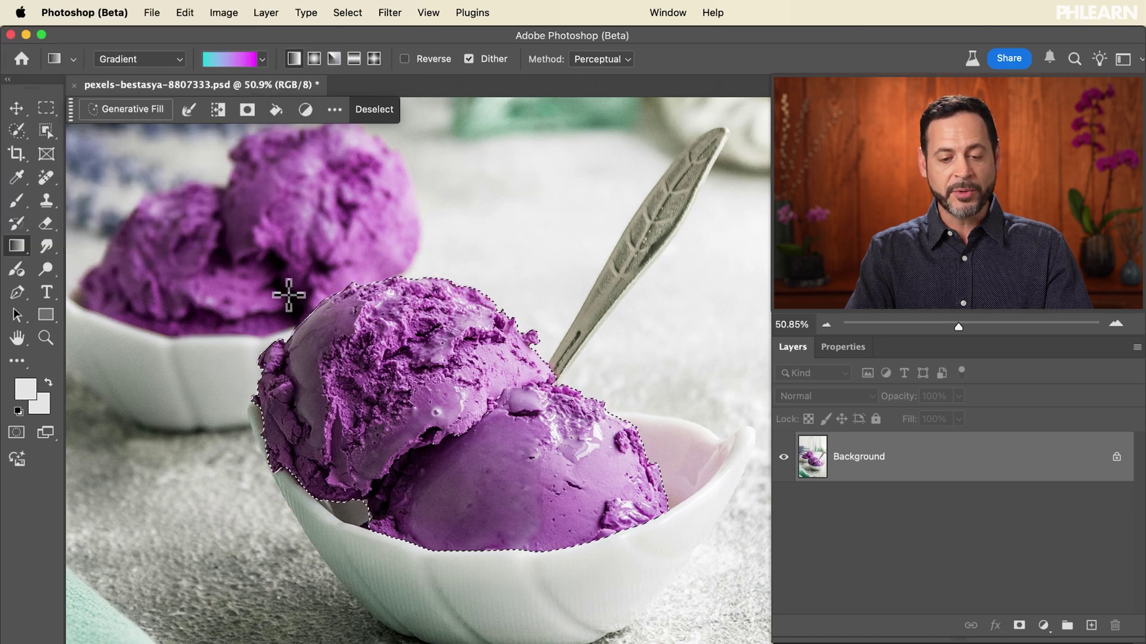
pyautogui.moveTo(292, 263); pyautogui.dragTo(412, 367)
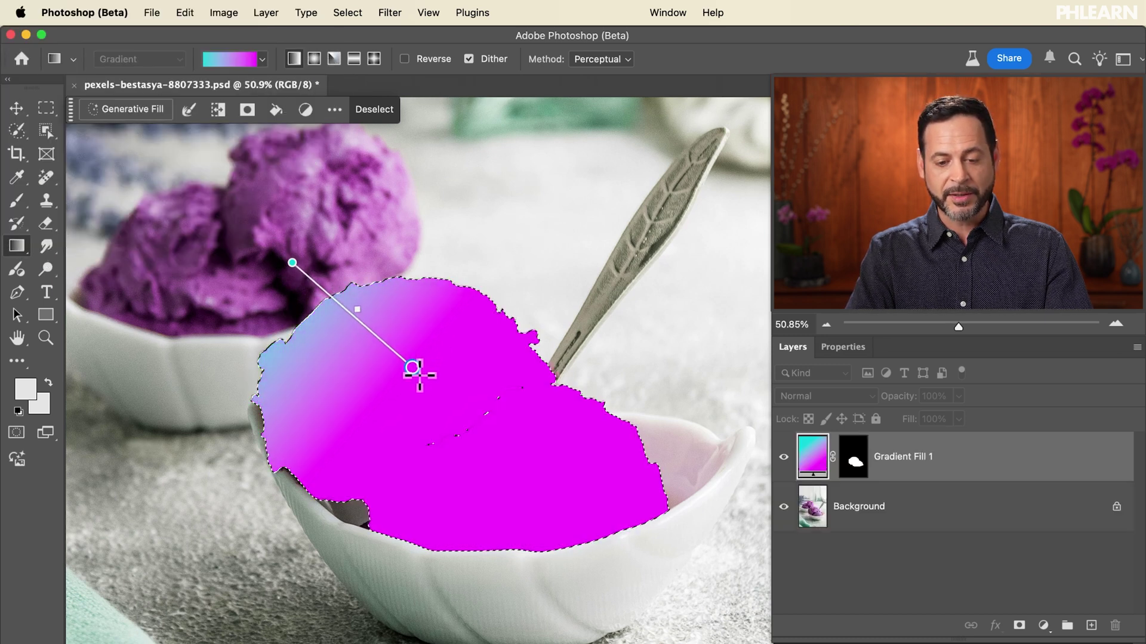
# - Stretch the gradient end down to the bowl rim, cyan upper-left fading to magenta
pyautogui.moveTo(471, 421); pyautogui.dragTo(574, 553)
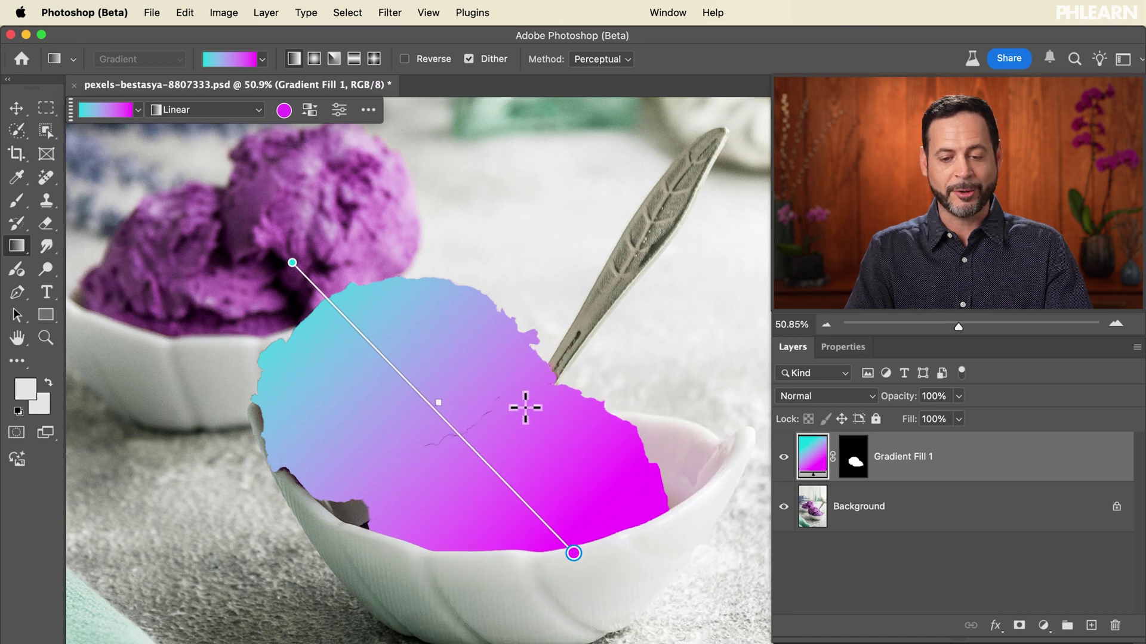
pyautogui.hscroll(2, 525, 407)
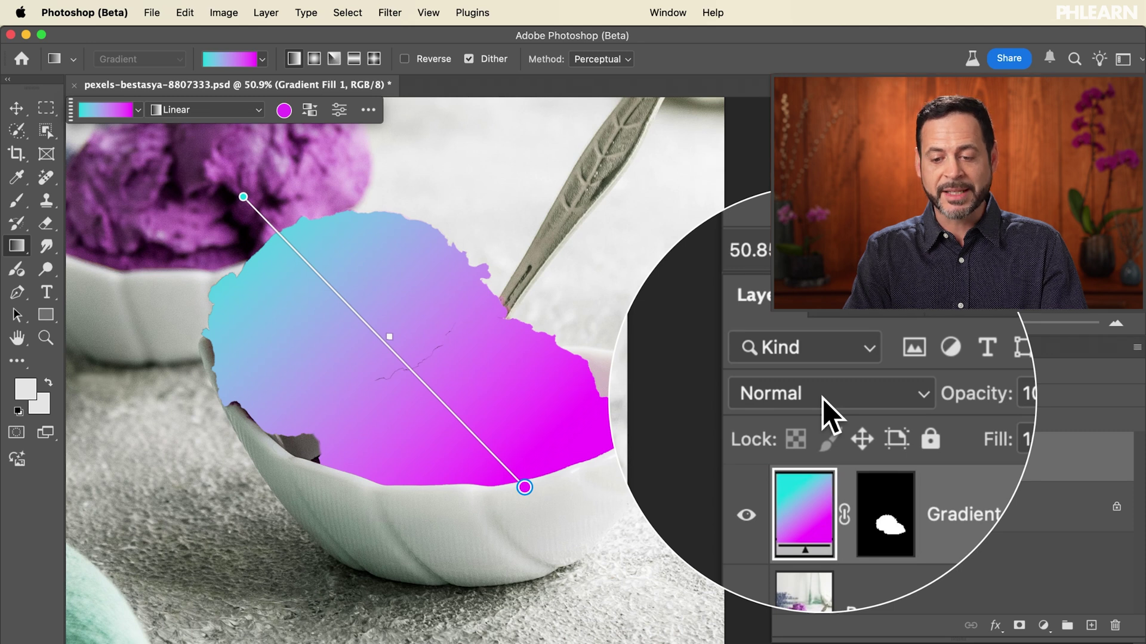
# - Change Gradient Fill 1's blend mode to Color in the Layers panel
pyautogui.click(822, 398)
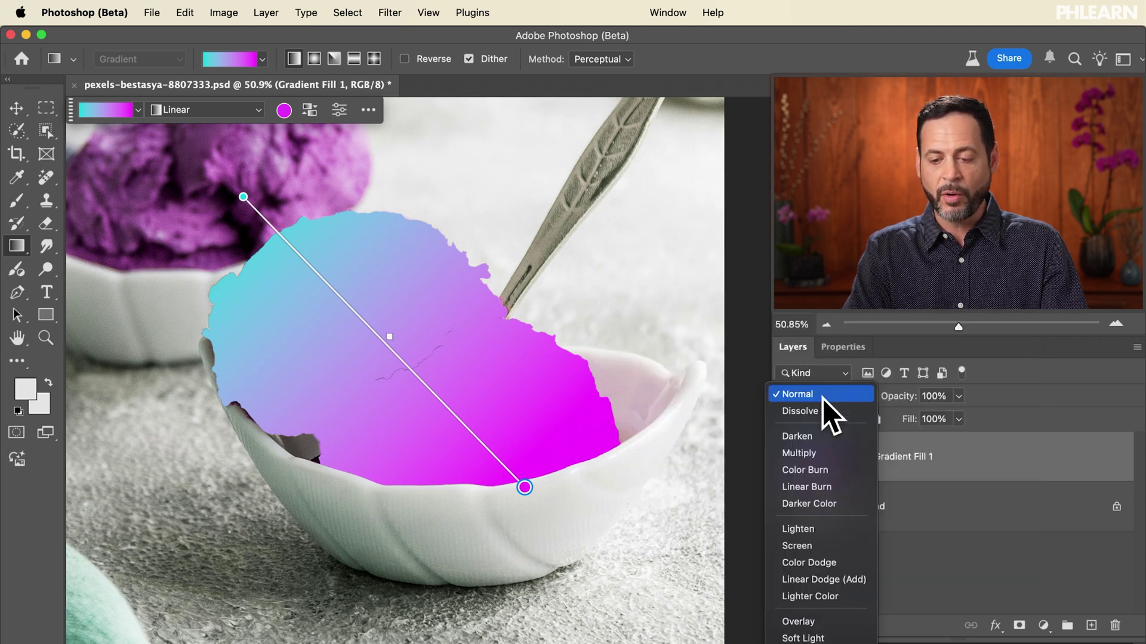
pyautogui.scroll(-3, 822, 399)
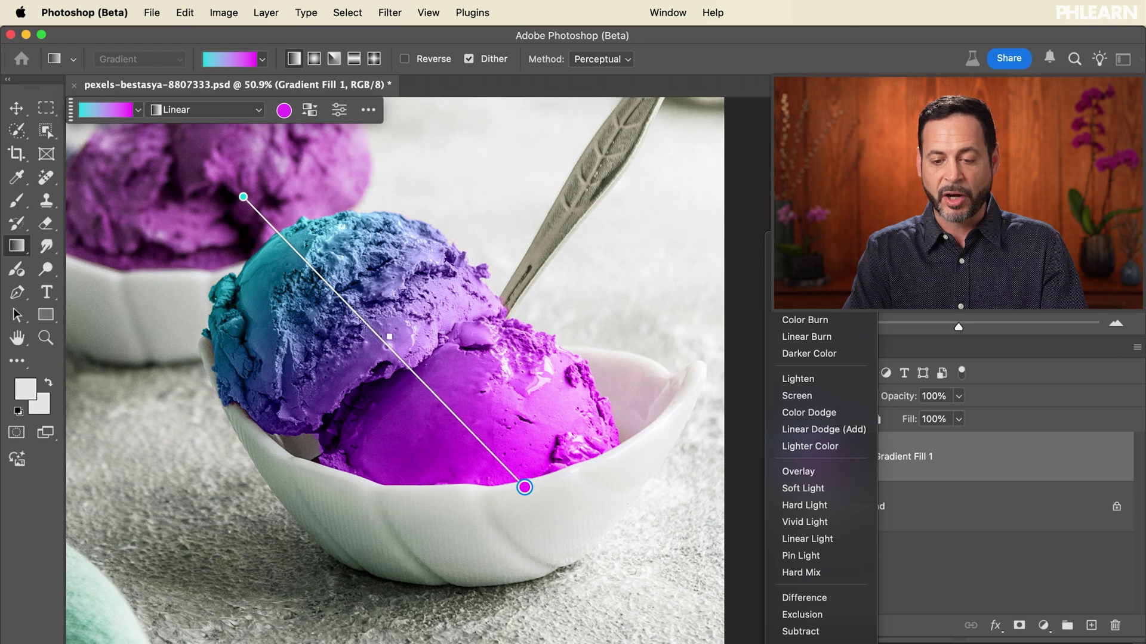
pyautogui.press('Return')
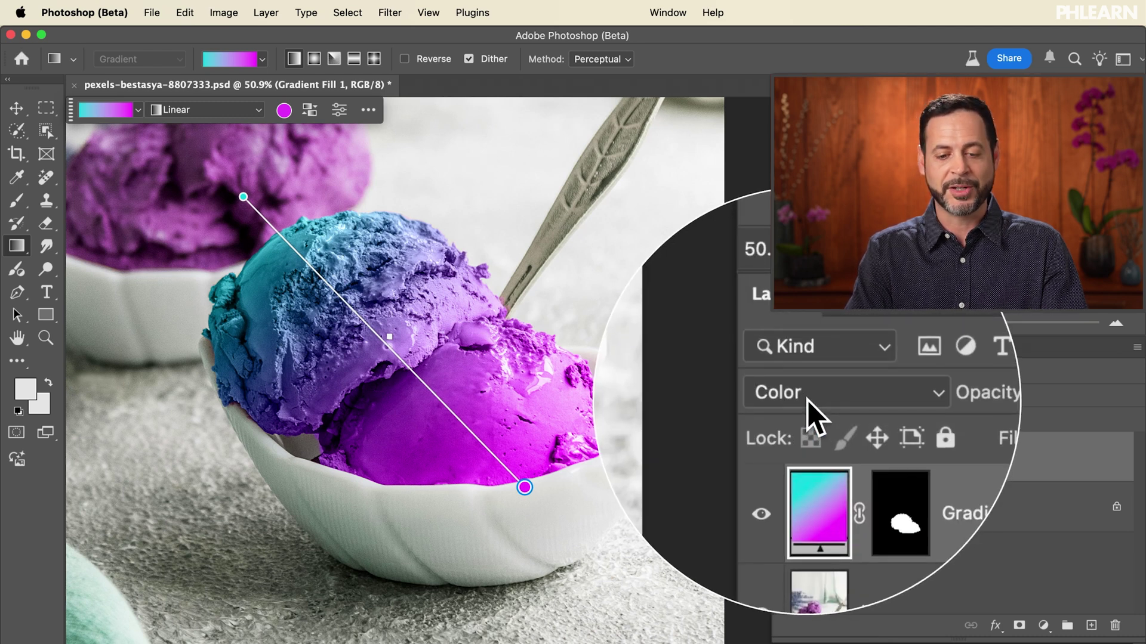
pyautogui.hscroll(-3, 600, 400)
pyautogui.scroll(1, 600, 400)
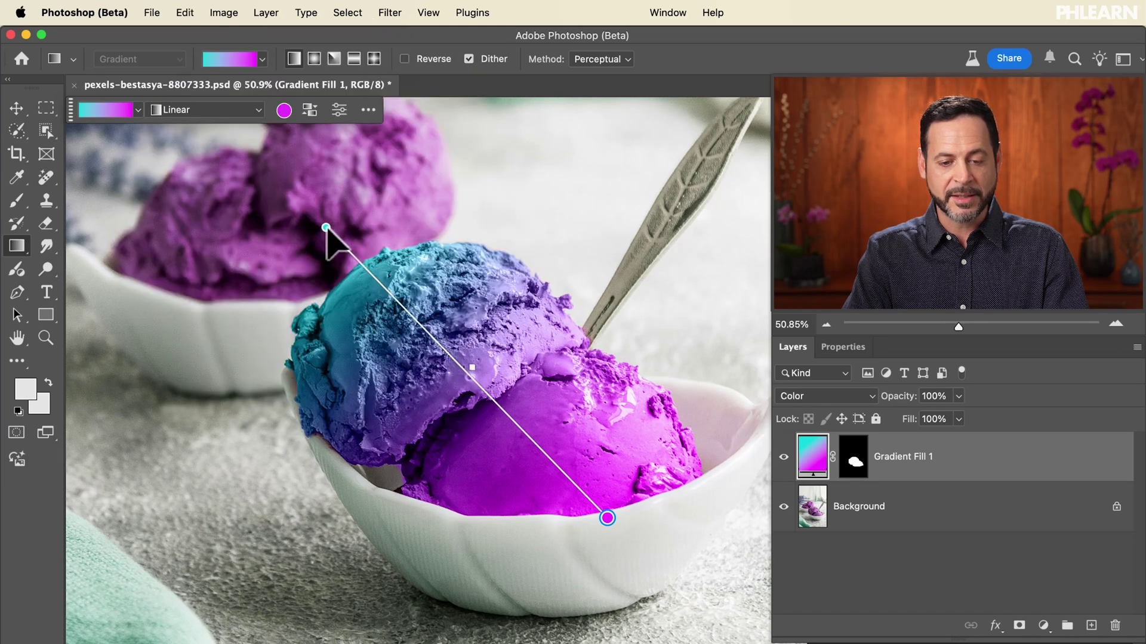
# - Move the gradient handles so cyan starts upper-left and magenta ends lower on the bowl
pyautogui.moveTo(325, 228); pyautogui.dragTo(628, 218)
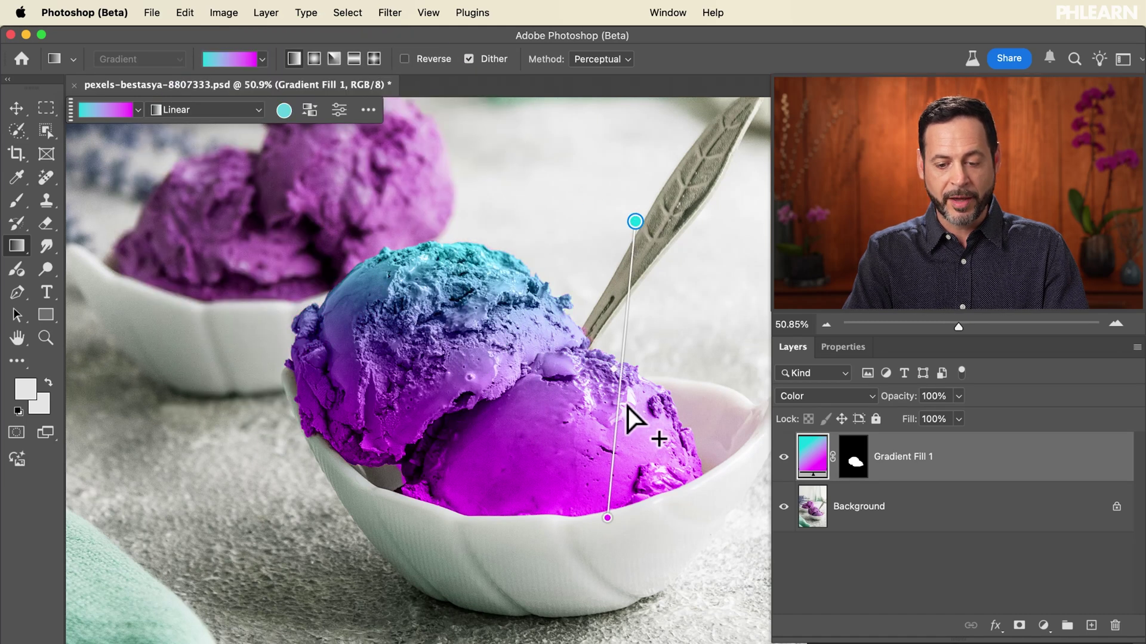
pyautogui.moveTo(606, 518); pyautogui.dragTo(635, 552)
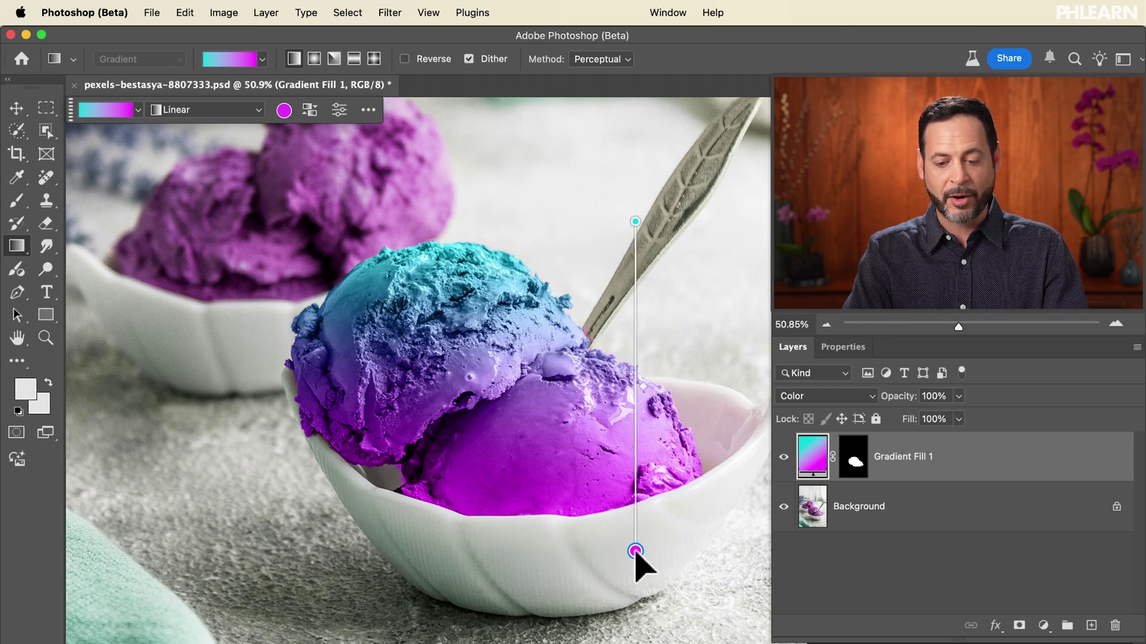
pyautogui.moveTo(635, 220); pyautogui.dragTo(456, 215)
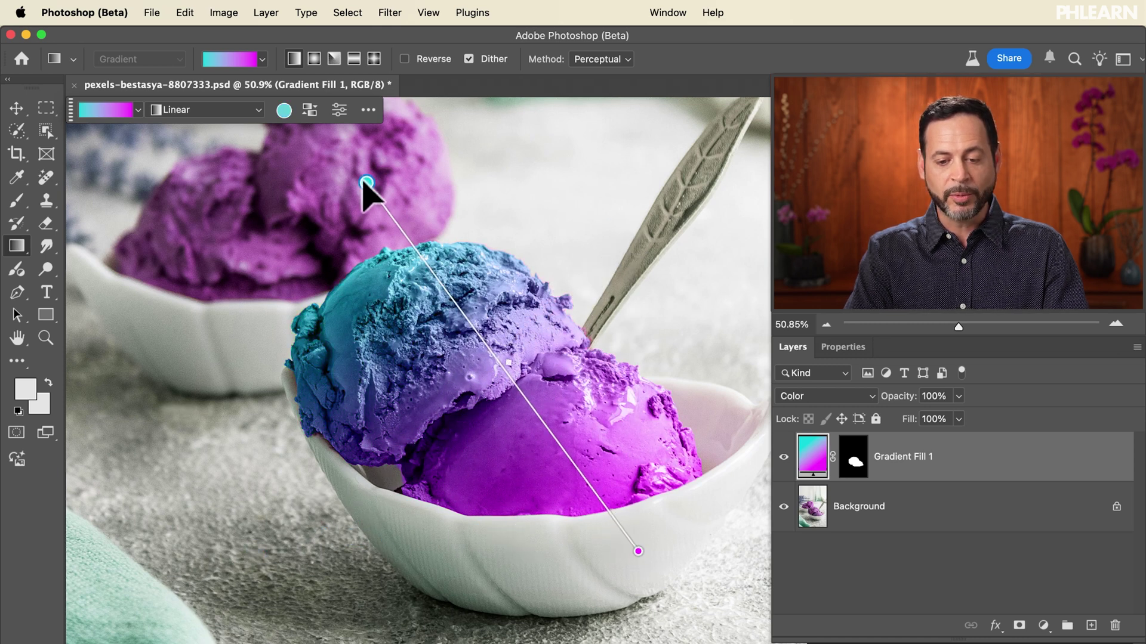
pyautogui.moveTo(366, 183); pyautogui.dragTo(350, 231)
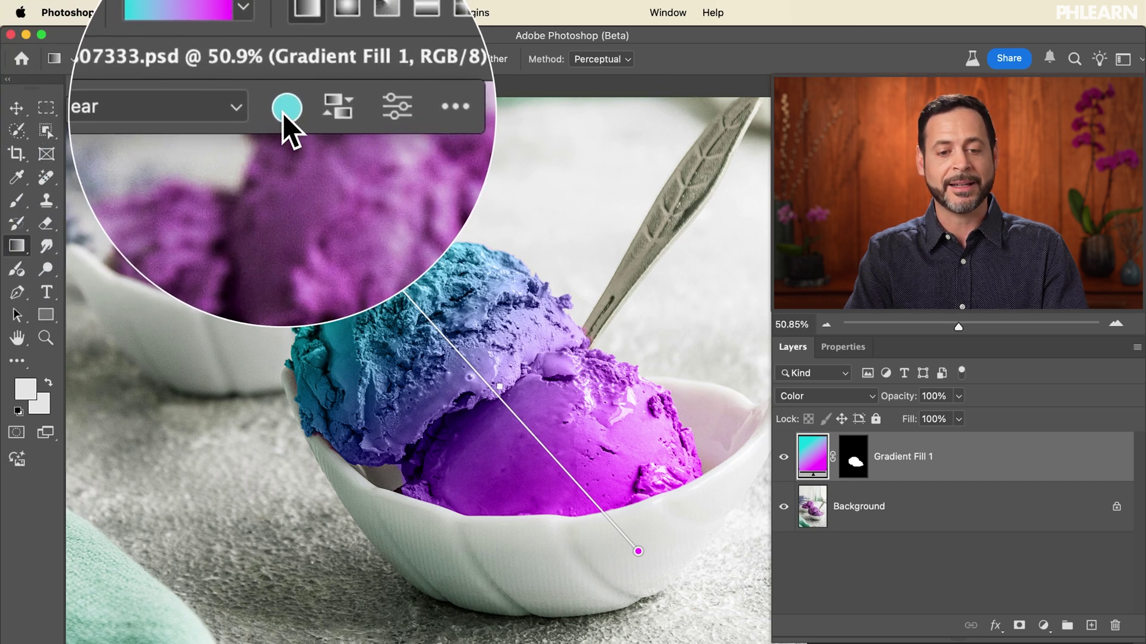
pyautogui.click(284, 111)
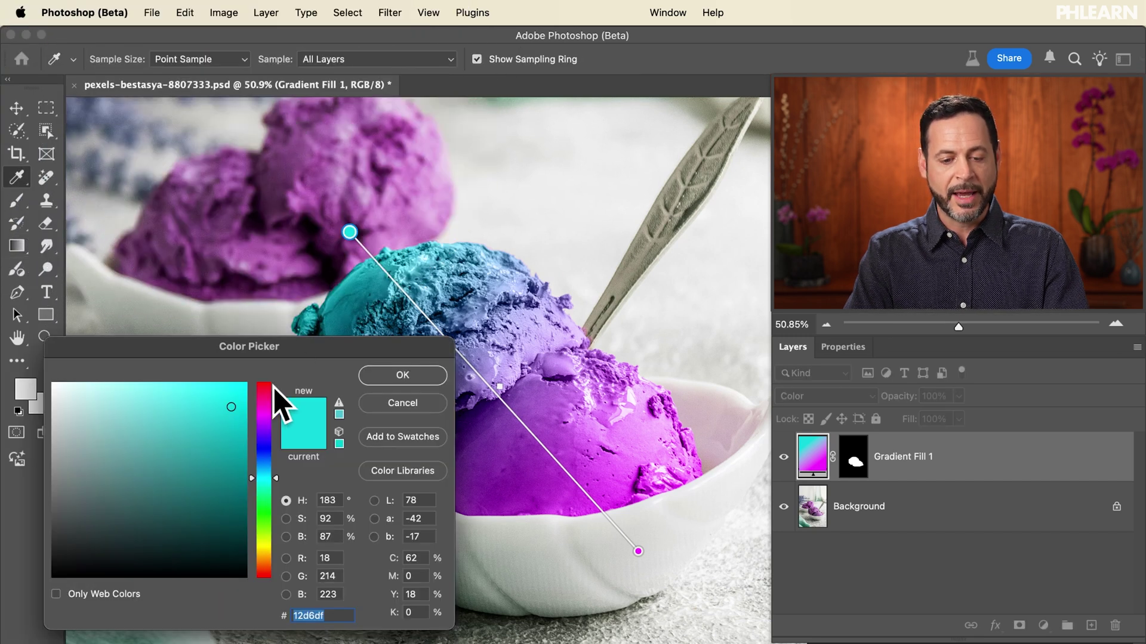
# - Change the gradient's start stop colour to a bright orange-red
pyautogui.moveTo(266, 442); pyautogui.dragTo(261, 565)
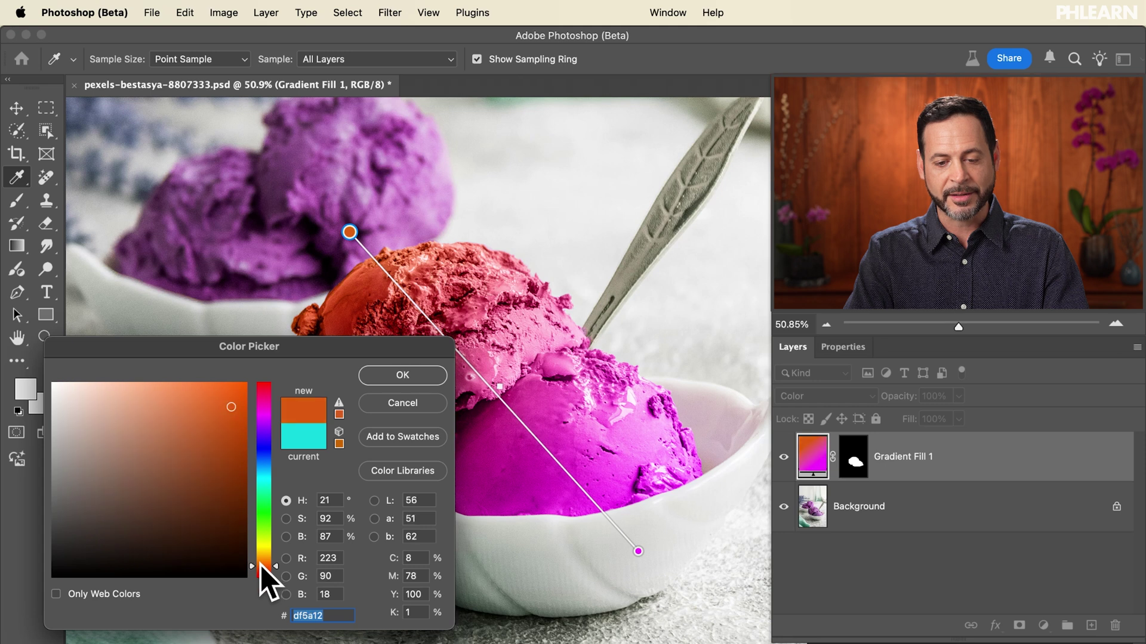
pyautogui.moveTo(220, 409)
pyautogui.mouseDown()
pyautogui.moveTo(173, 410)
pyautogui.moveTo(232, 384)
pyautogui.mouseUp()
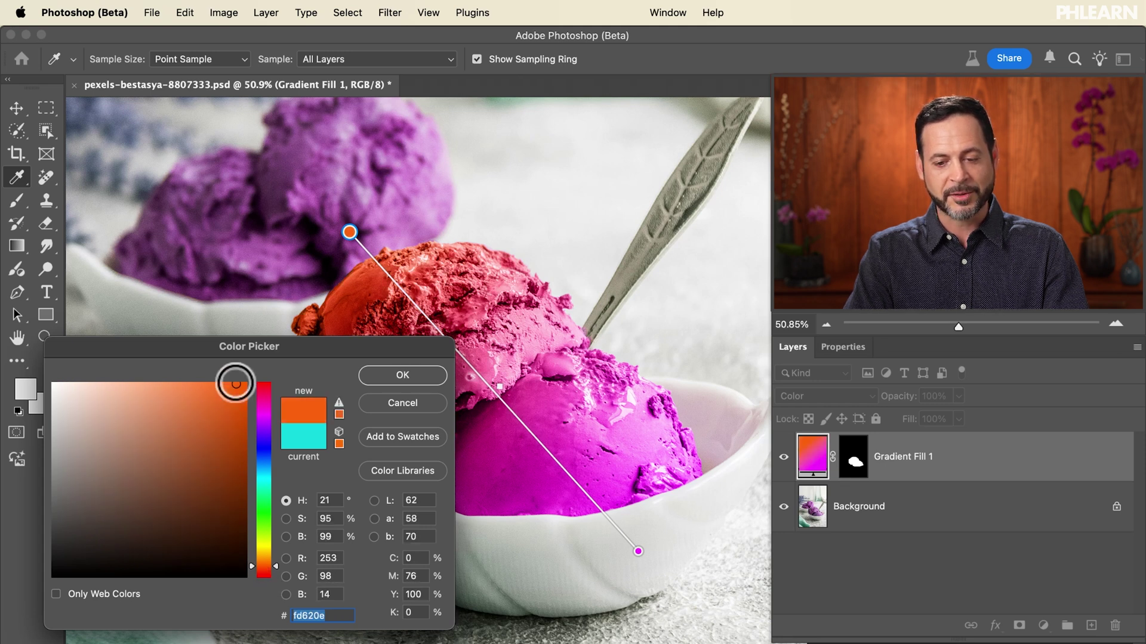
pyautogui.click(402, 375)
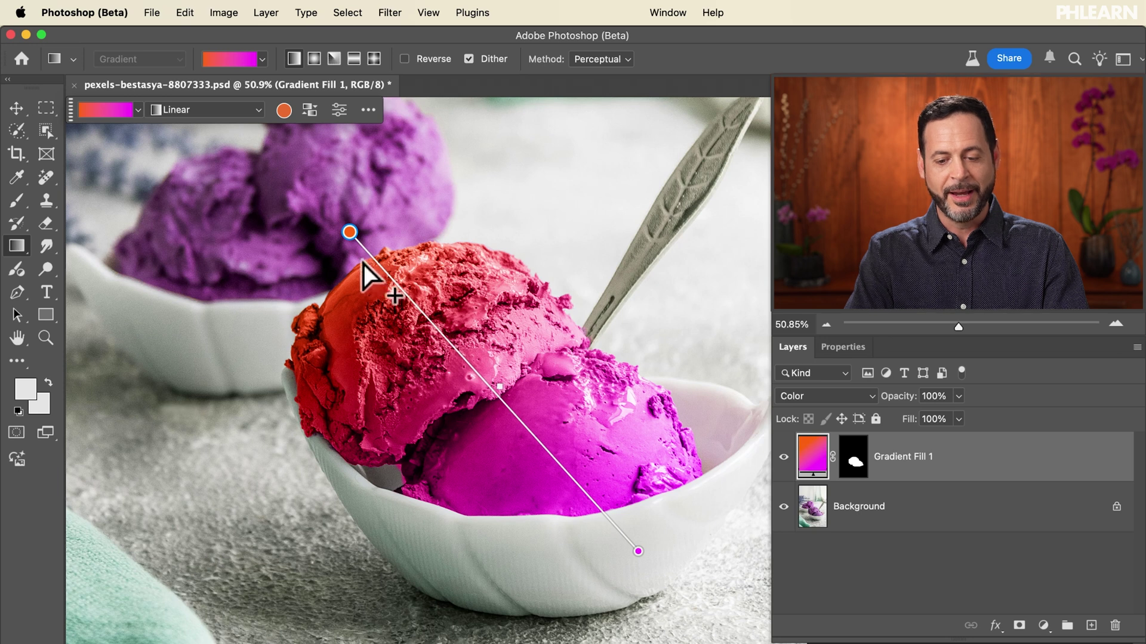
# - Pull the magenta end of the gradient closer in on the front scoops
pyautogui.moveTo(637, 550); pyautogui.dragTo(700, 528)
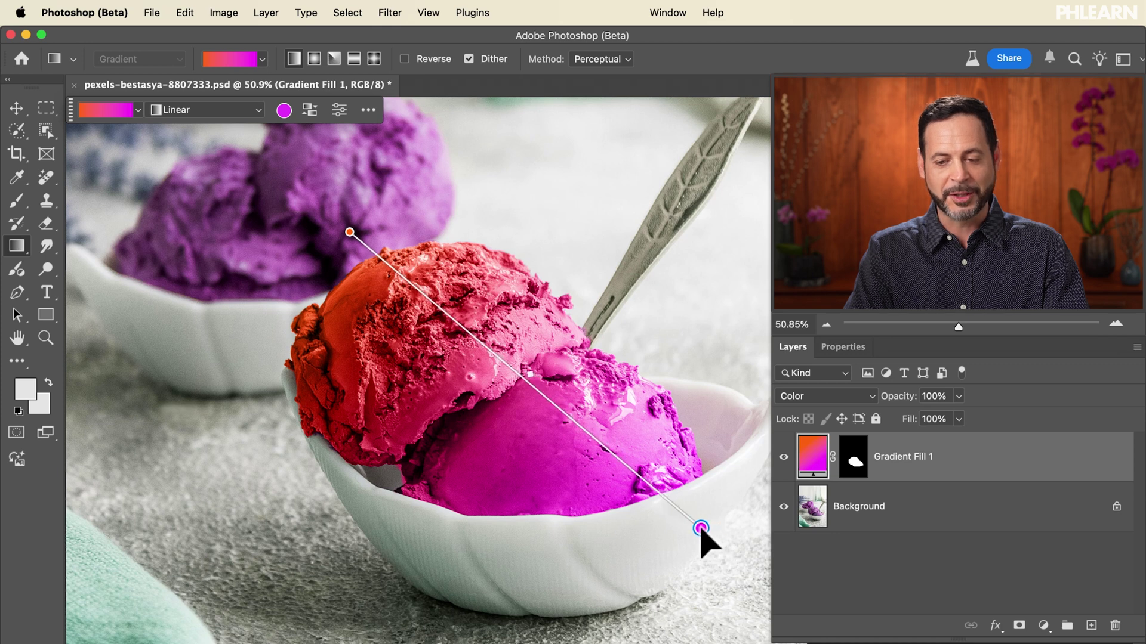
pyautogui.scroll(5, 701, 529)
pyautogui.hscroll(-4, 701, 528)
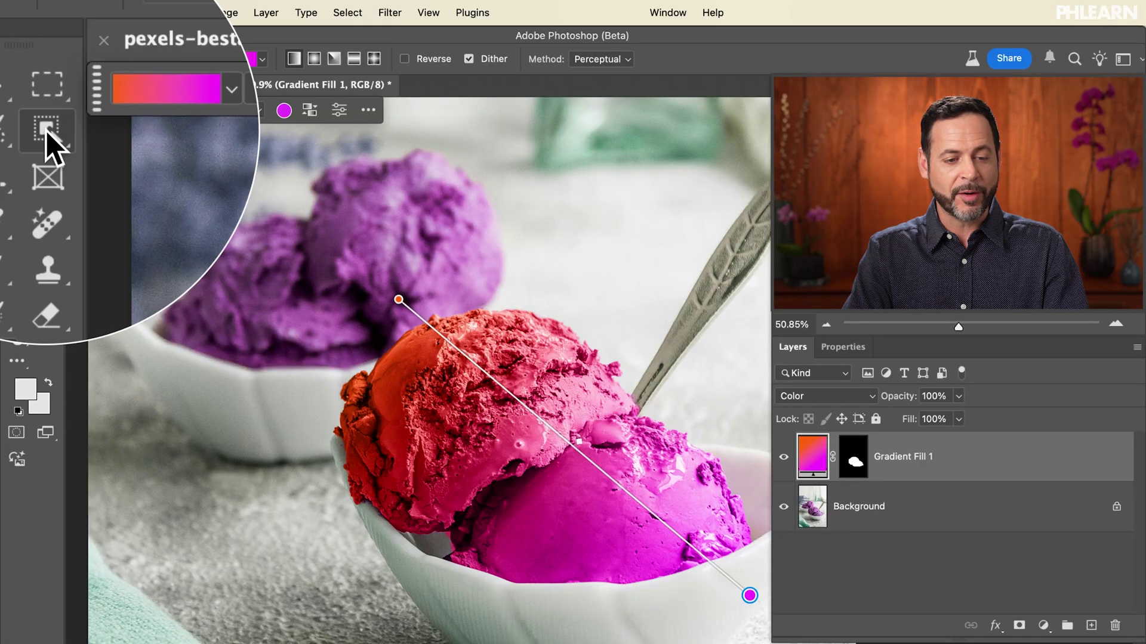
pyautogui.click(45, 130)
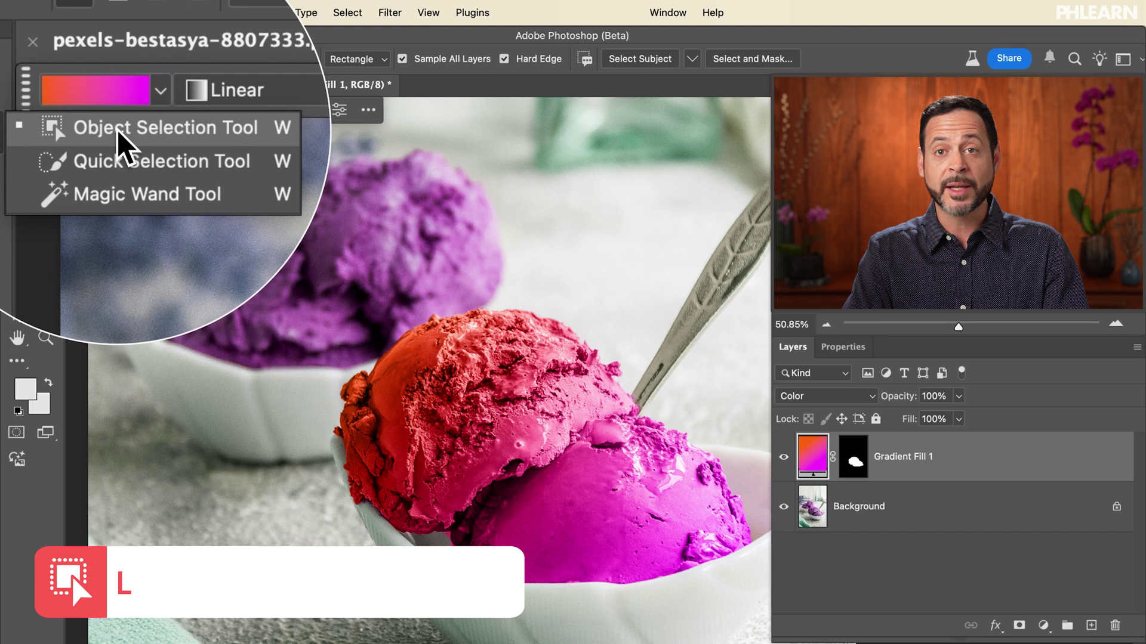
# - Select the rear back scoop with Object Selection and brush the left back scoop into it
pyautogui.click(116, 131)
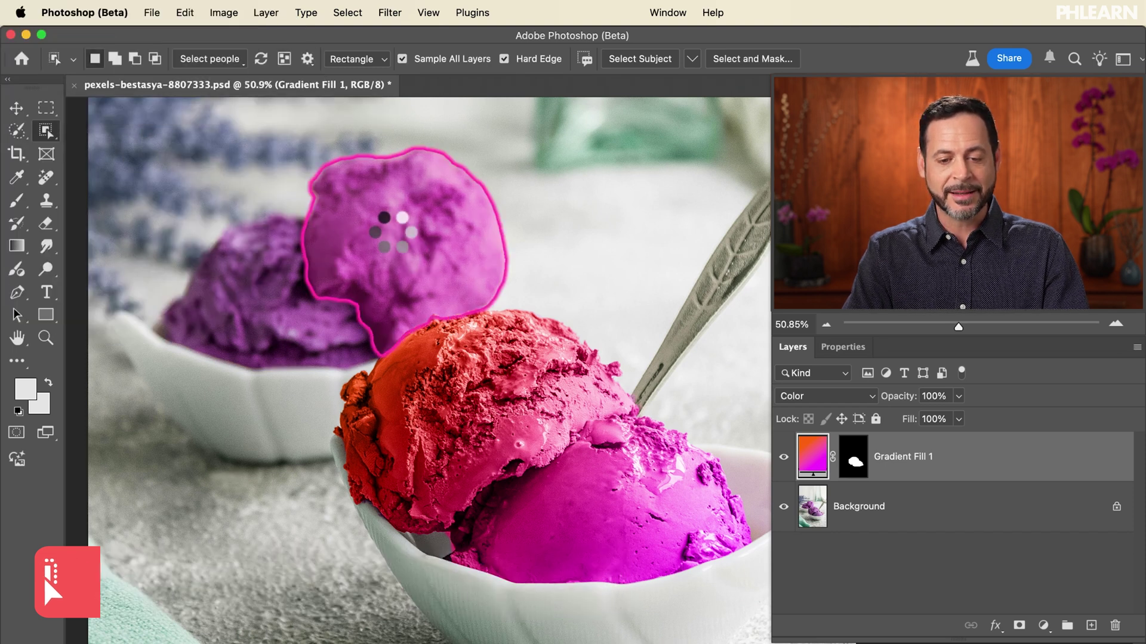
pyautogui.click(392, 232)
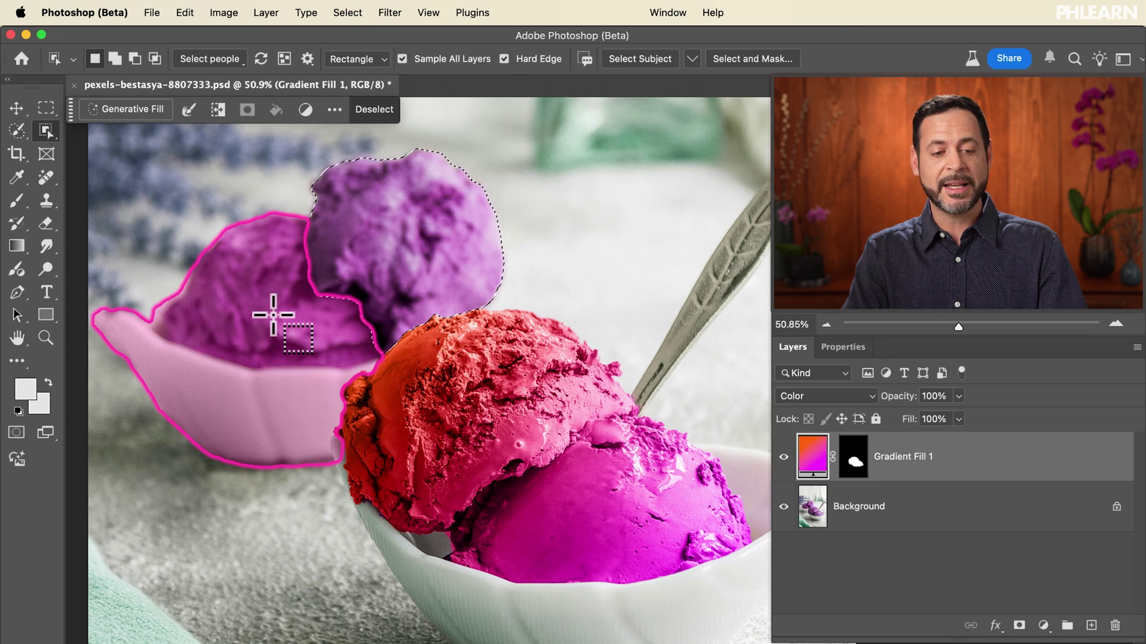
pyautogui.rightClick(17, 130)
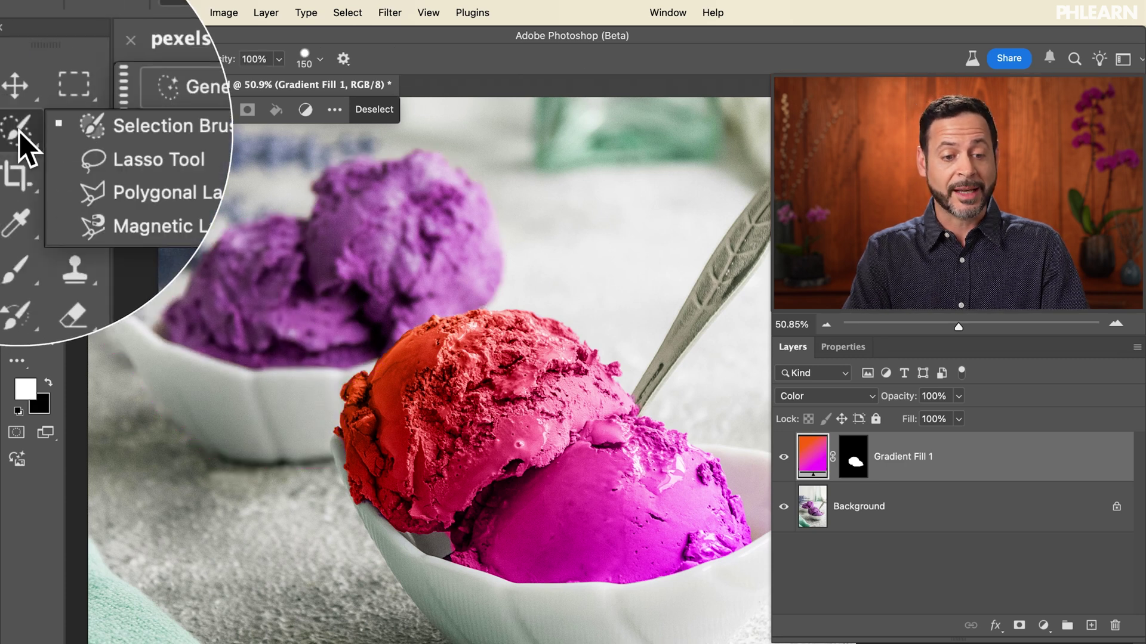
pyautogui.click(81, 130)
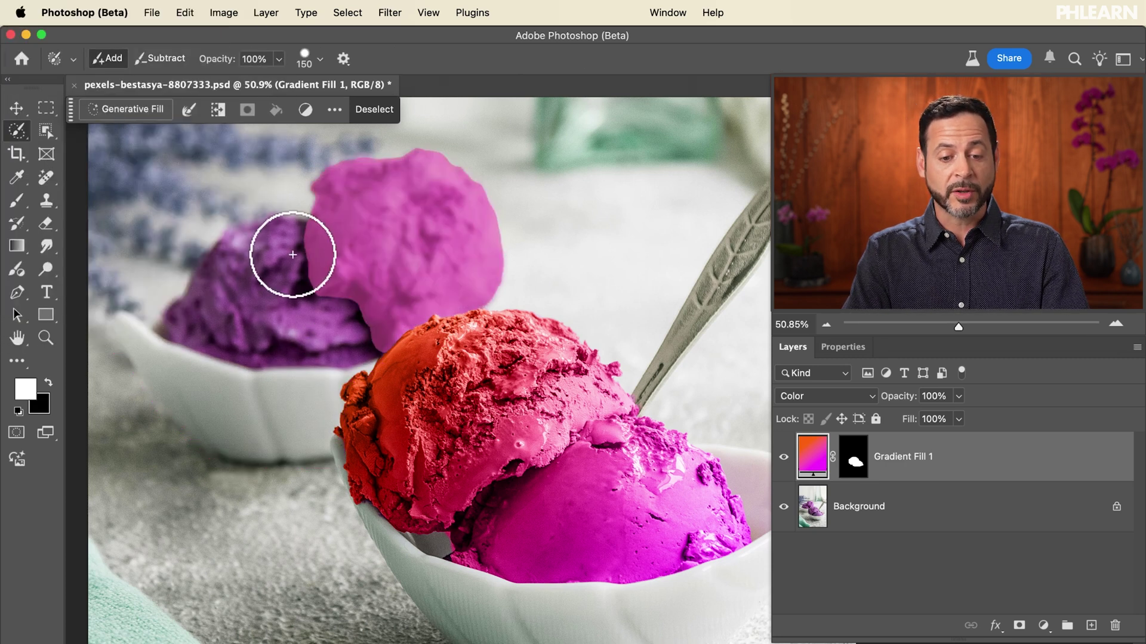
pyautogui.moveTo(300, 242)
pyautogui.mouseDown()
pyautogui.moveTo(299, 231)
pyautogui.moveTo(271, 230)
pyautogui.moveTo(225, 248)
pyautogui.moveTo(175, 328)
pyautogui.moveTo(274, 350)
pyautogui.moveTo(349, 354)
pyautogui.moveTo(374, 340)
pyautogui.moveTo(340, 256)
pyautogui.moveTo(281, 235)
pyautogui.mouseUp()
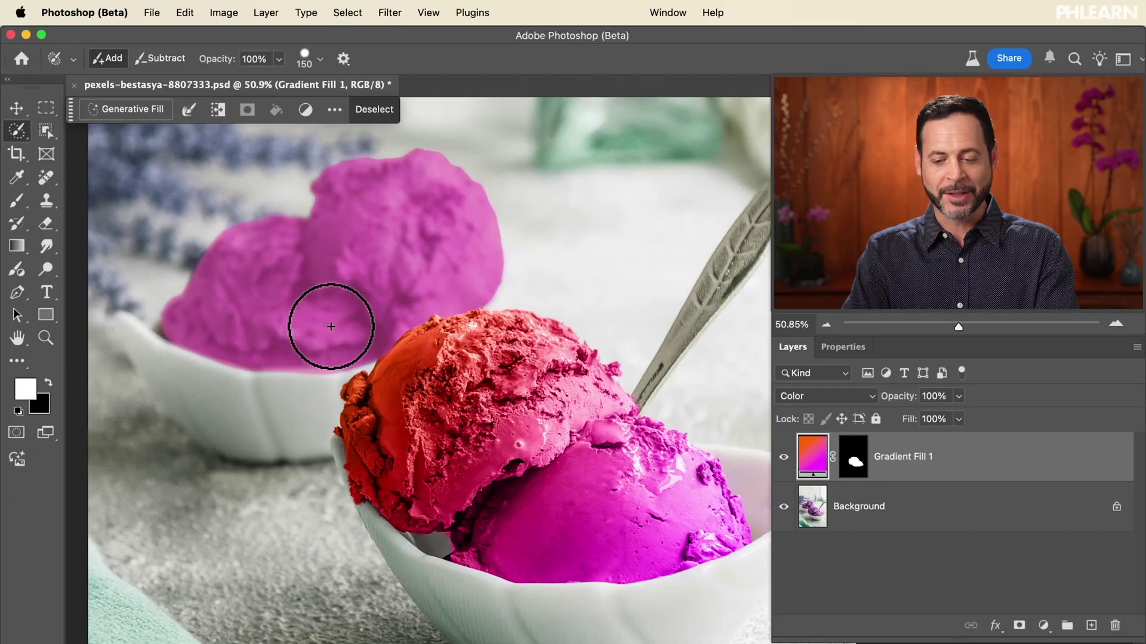
pyautogui.press('g')
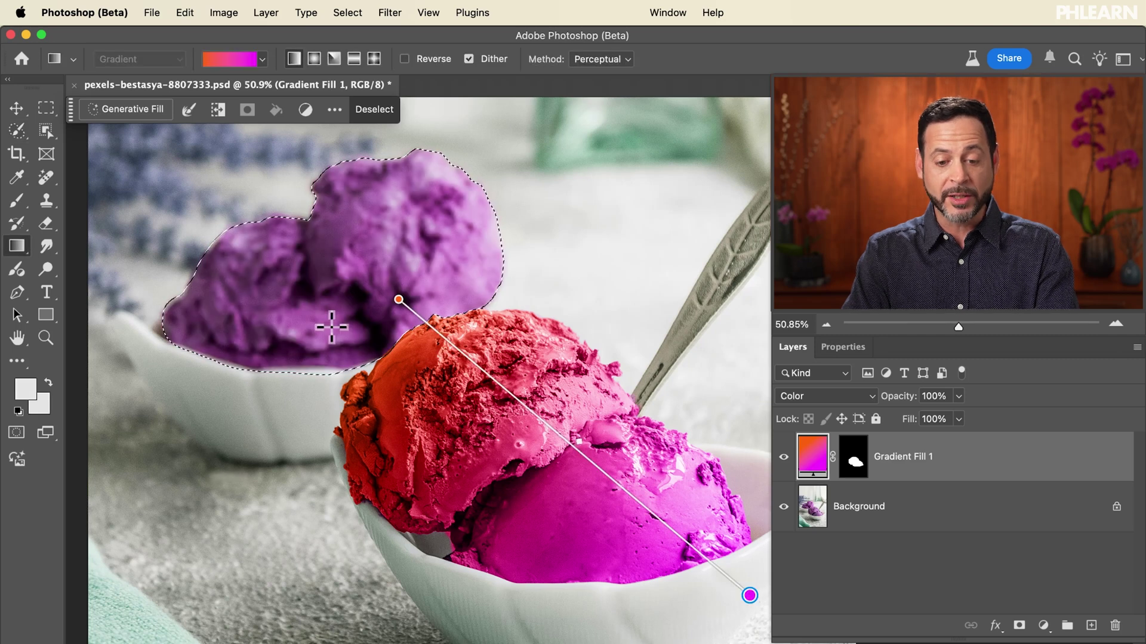
# - Apply the teal-to-blue Purples preset and redraw it from the top scoop down to the bowl
pyautogui.click(263, 62)
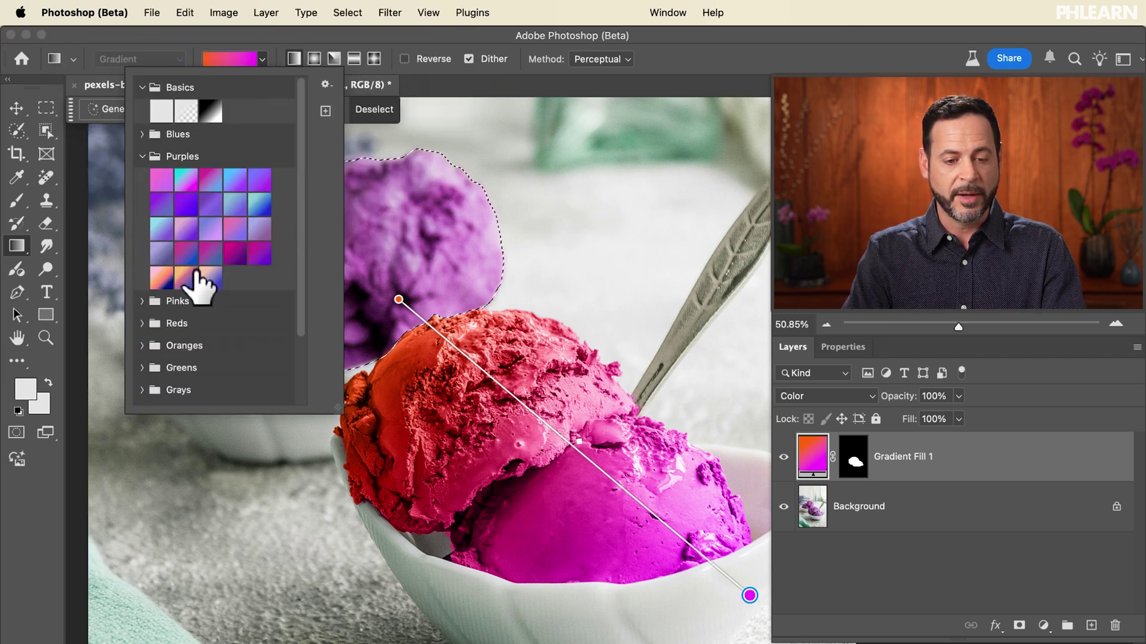
pyautogui.click(261, 204)
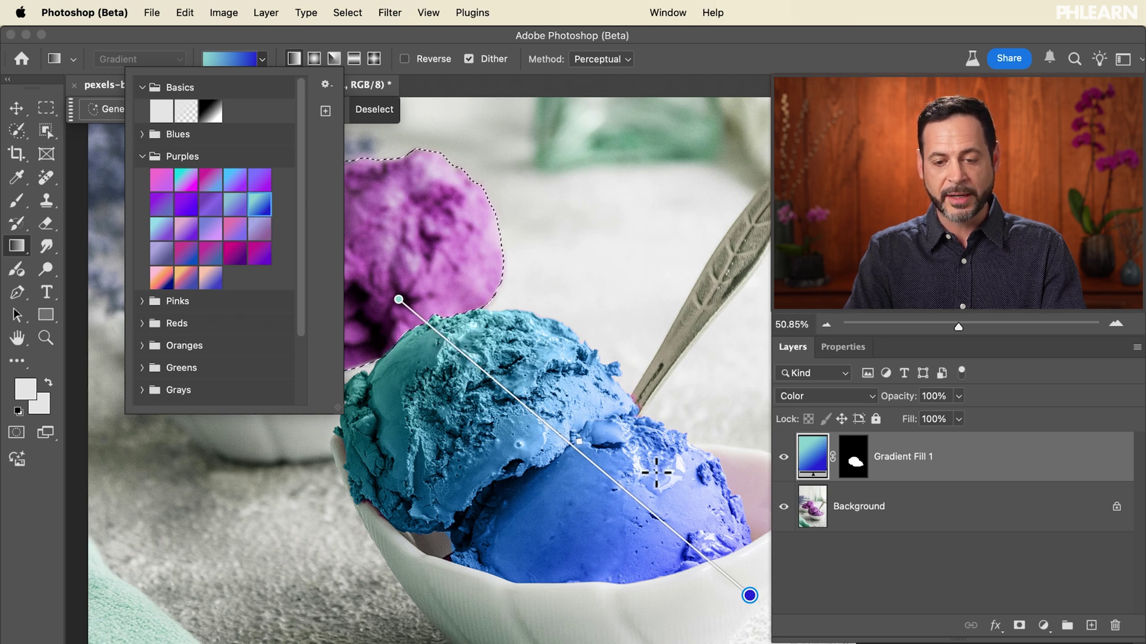
pyautogui.click(664, 42)
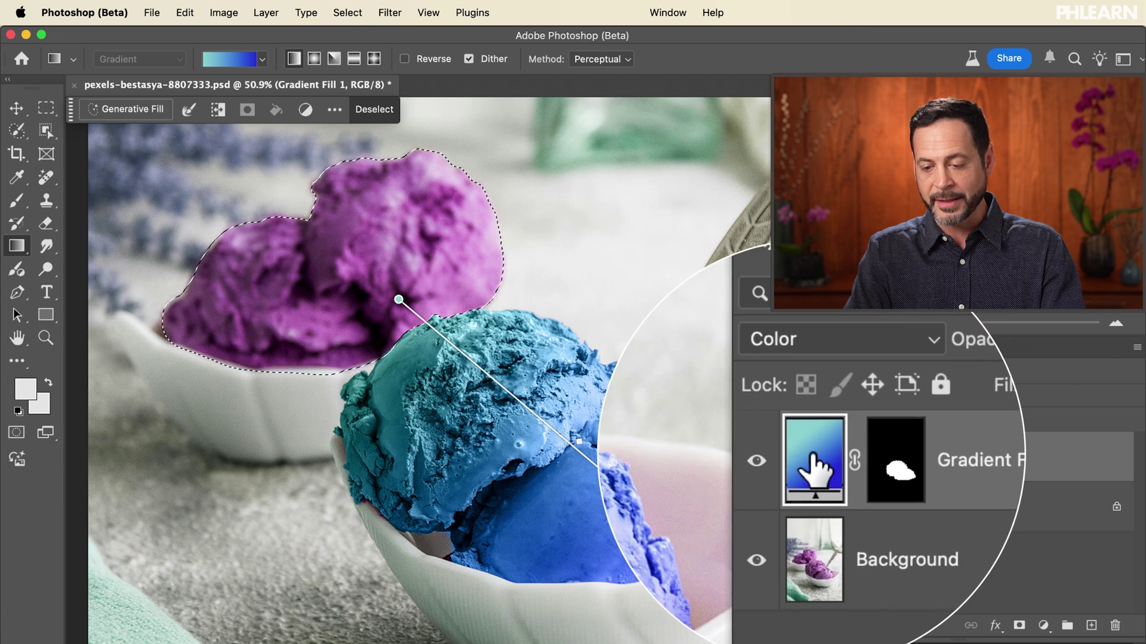
pyautogui.moveTo(583, 291); pyautogui.dragTo(387, 558)
pyautogui.moveTo(388, 305); pyautogui.dragTo(691, 580)
pyautogui.moveTo(695, 352); pyautogui.dragTo(428, 581)
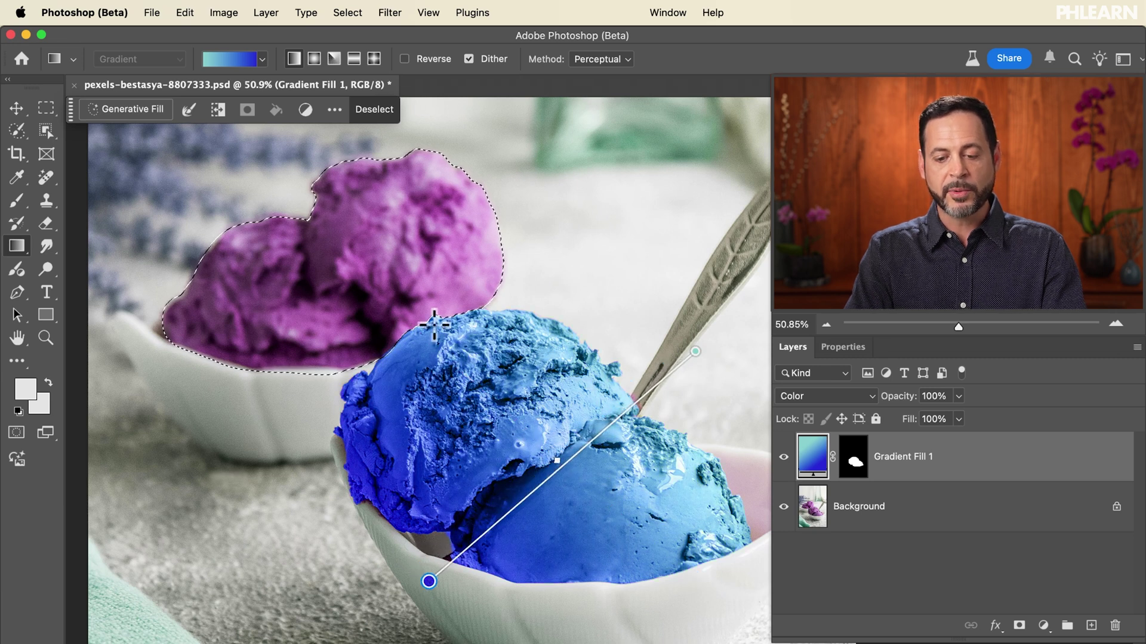
pyautogui.moveTo(434, 324); pyautogui.dragTo(701, 586)
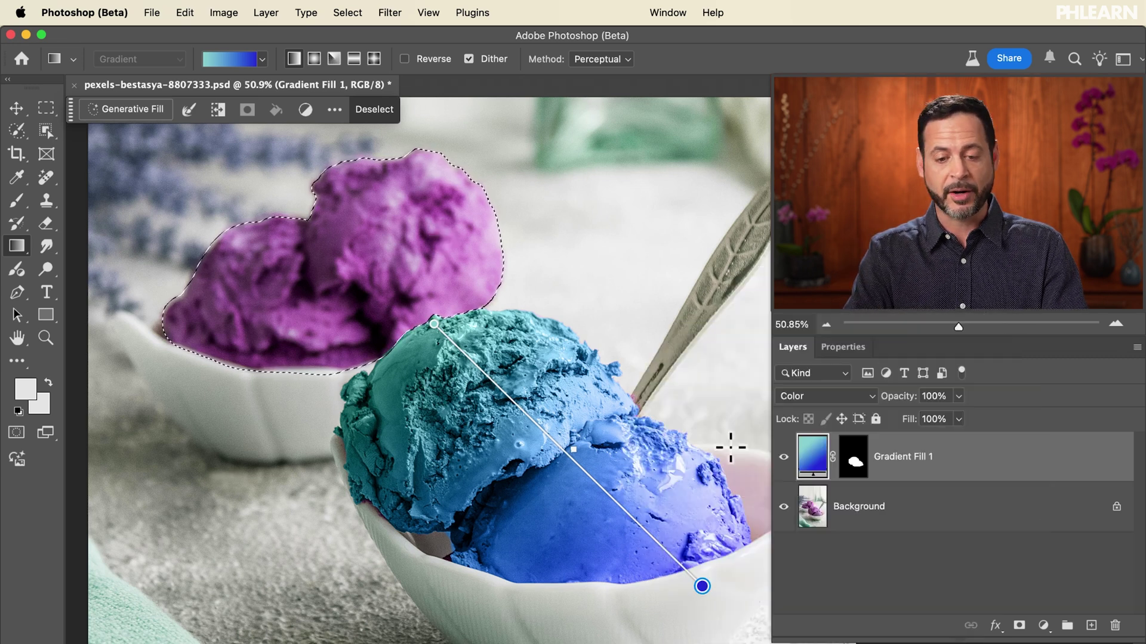
# - Create Gradient Fill 2 over the back scoops and set its blend mode to Hue
pyautogui.moveTo(463, 149); pyautogui.dragTo(148, 371)
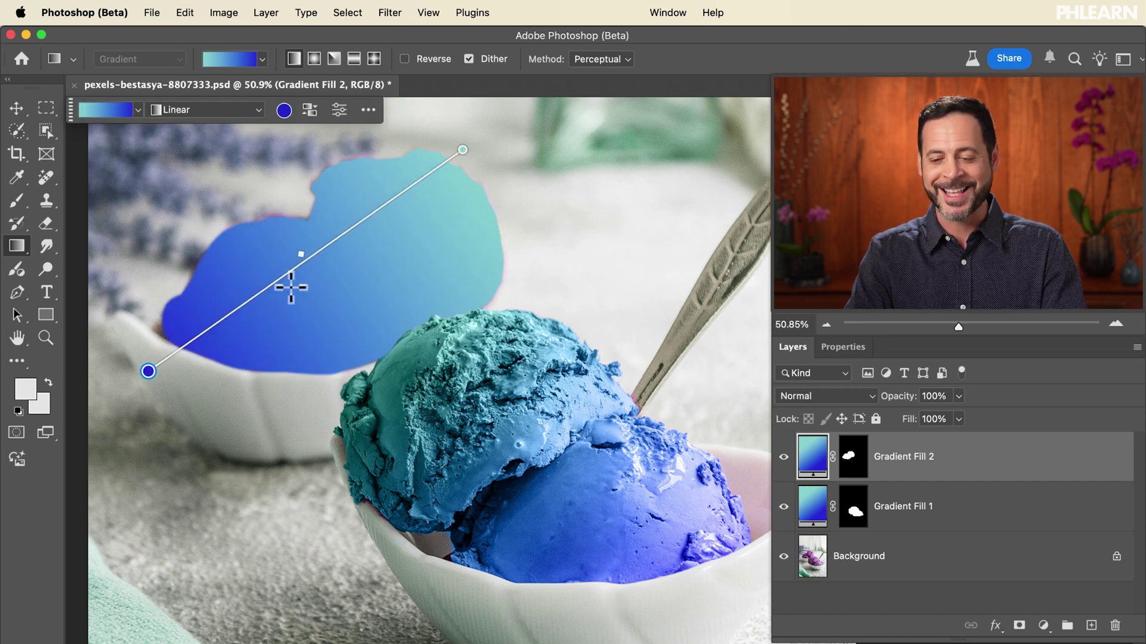
pyautogui.click(918, 512)
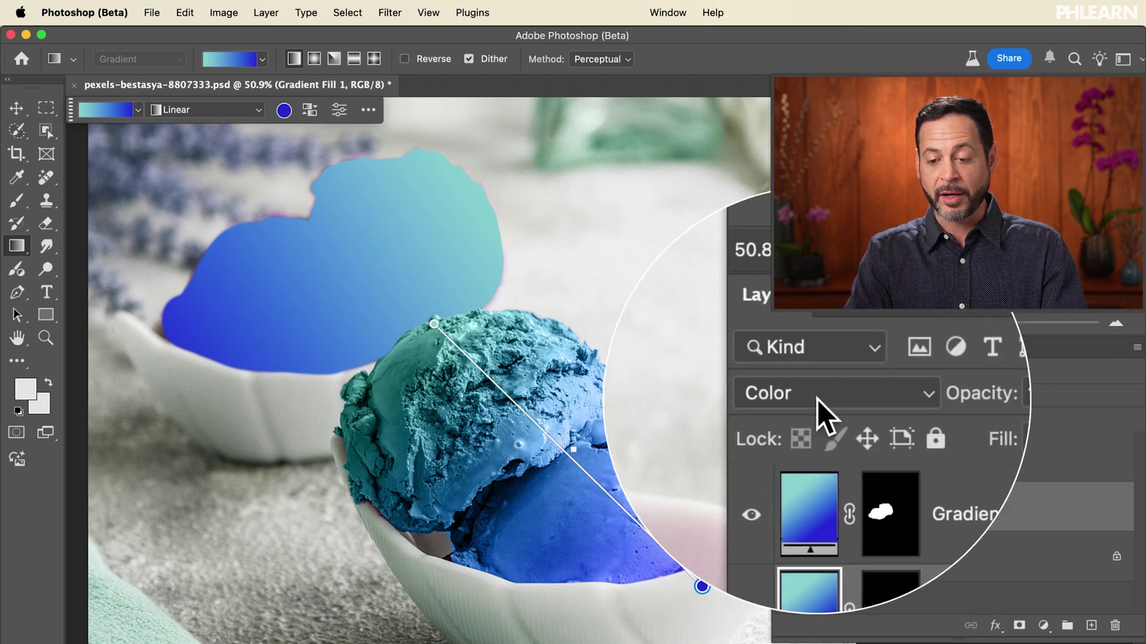
pyautogui.click(910, 478)
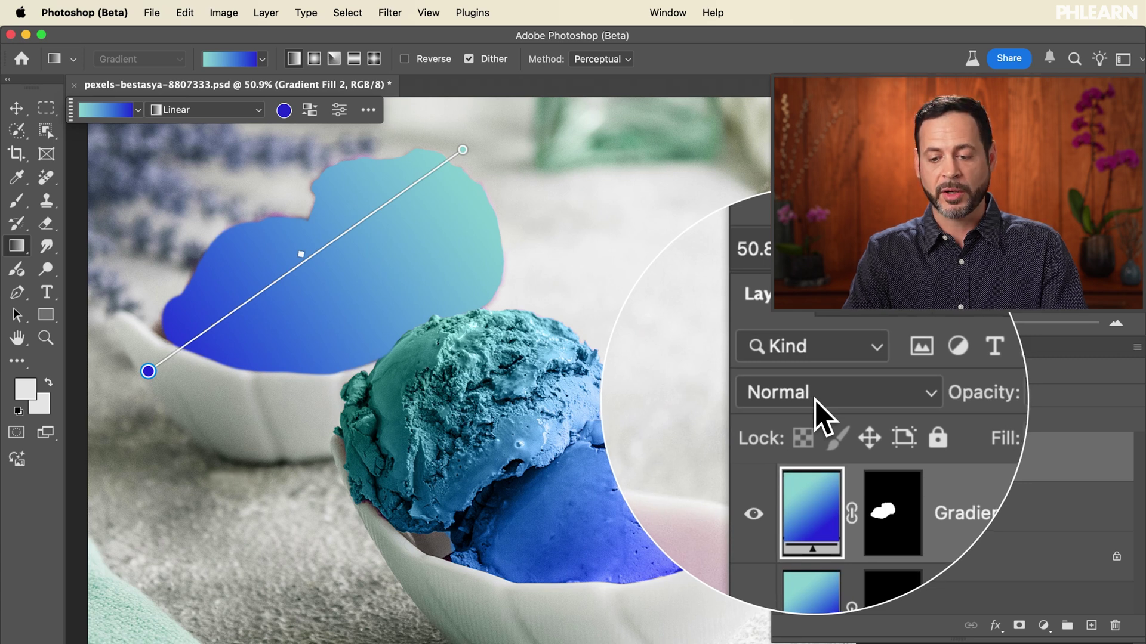
pyautogui.click(815, 394)
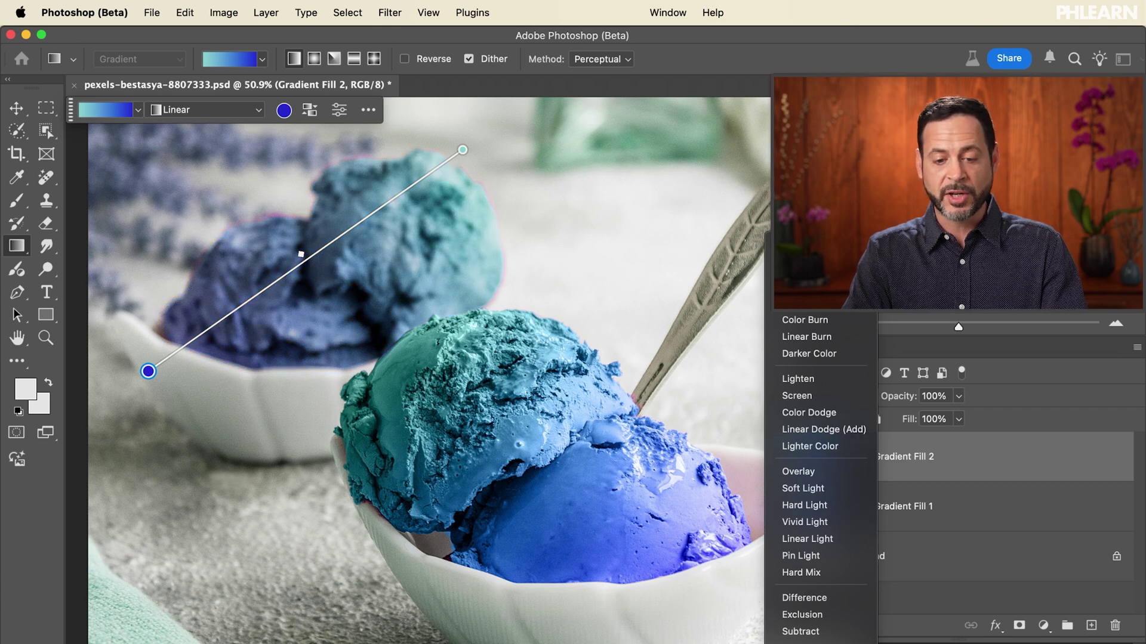
pyautogui.press('Escape')
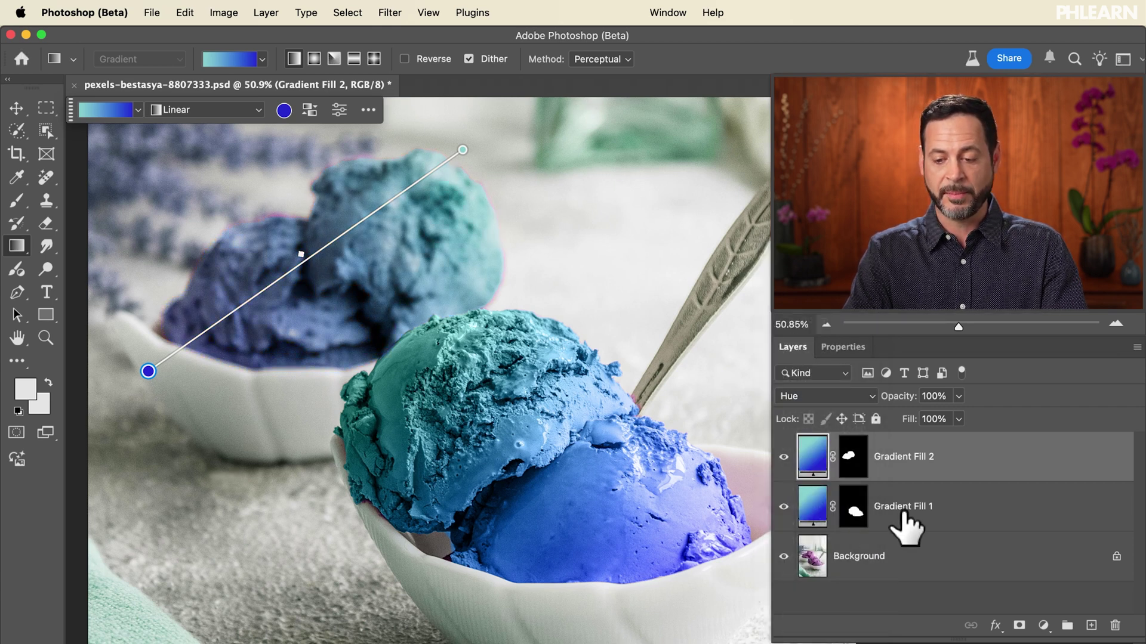
# - Keep Gradient Fill 1 in Color mode and nudge its start point slightly higher
pyautogui.click(918, 518)
pyautogui.click(840, 400)
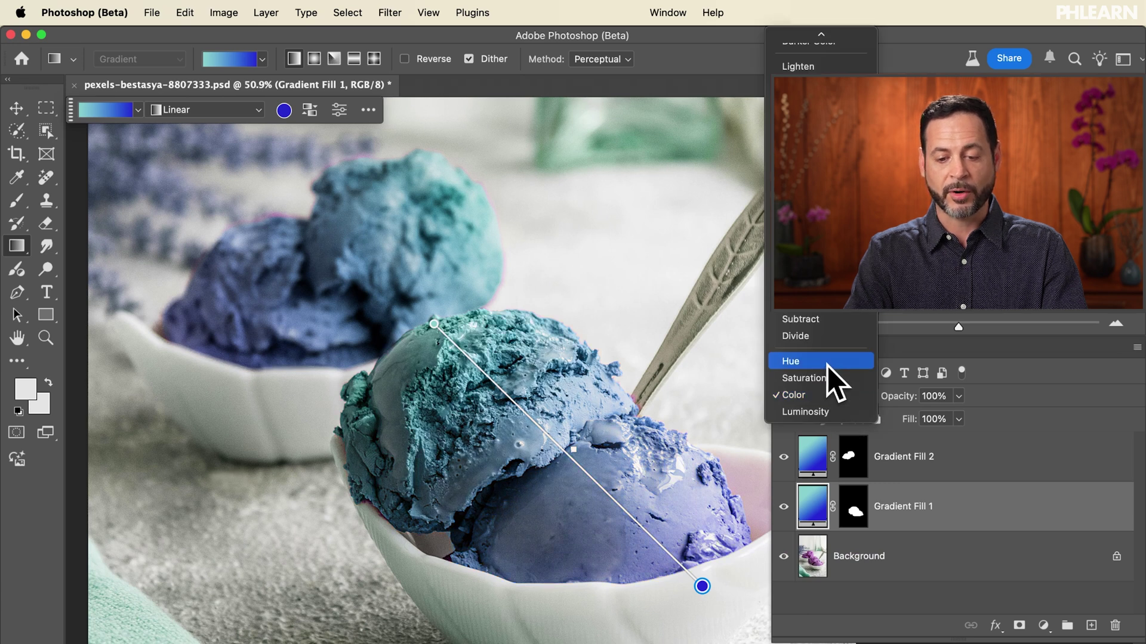
pyautogui.click(825, 389)
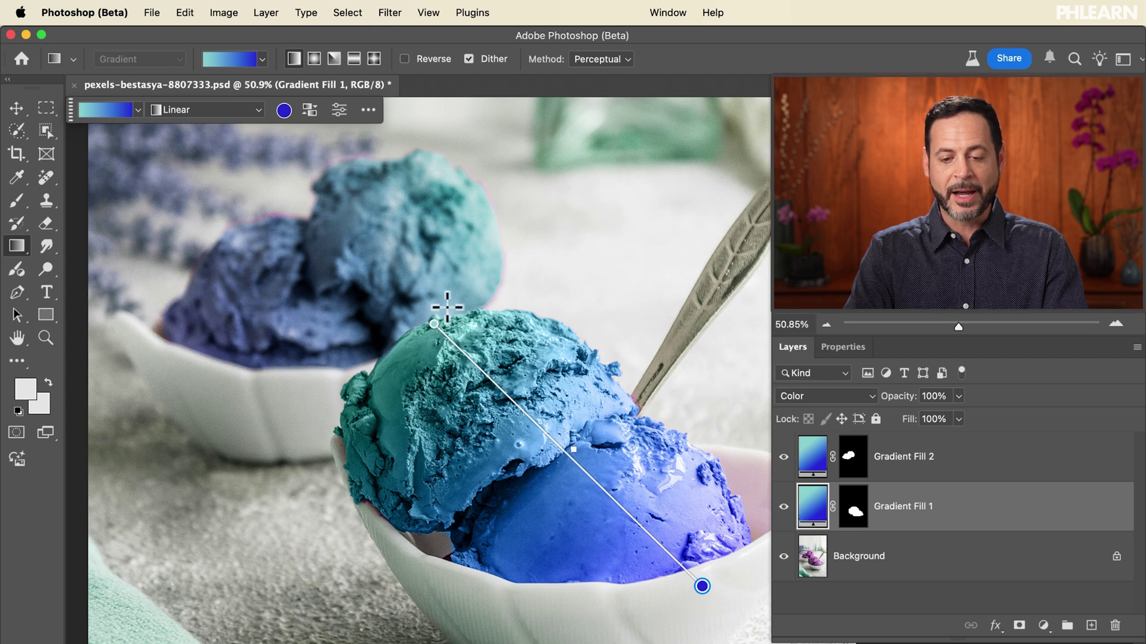
pyautogui.moveTo(434, 323)
pyautogui.mouseDown()
pyautogui.moveTo(438, 268)
pyautogui.moveTo(438, 318)
pyautogui.mouseUp()
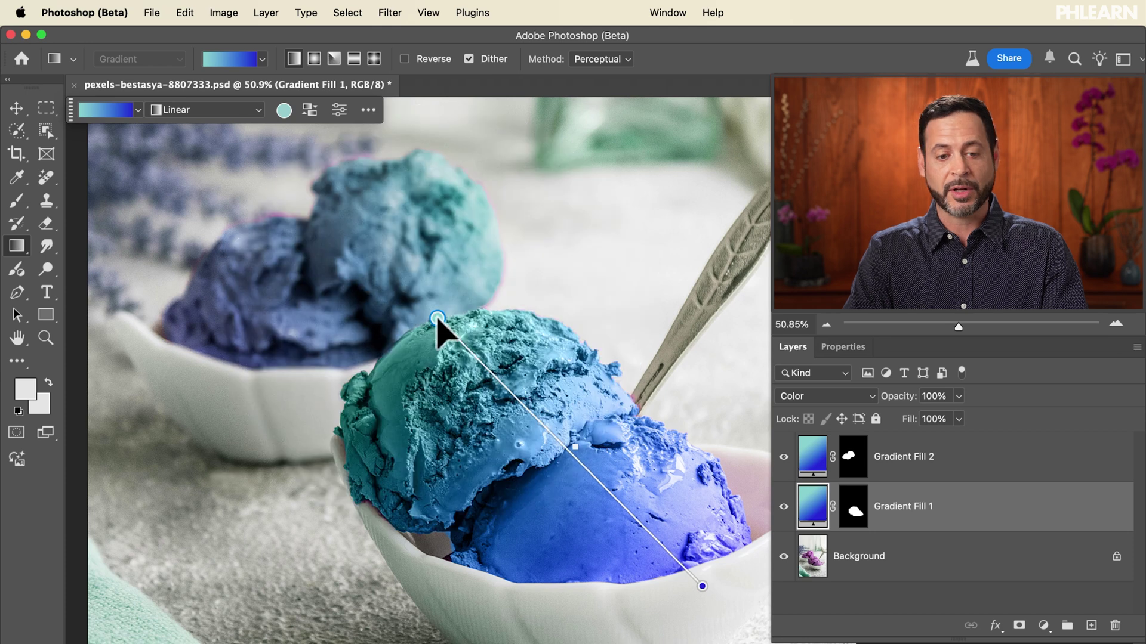
# - Try several Purples presets on Gradient Fill 1, settling on the teal-to-purple gradient
pyautogui.click(142, 113)
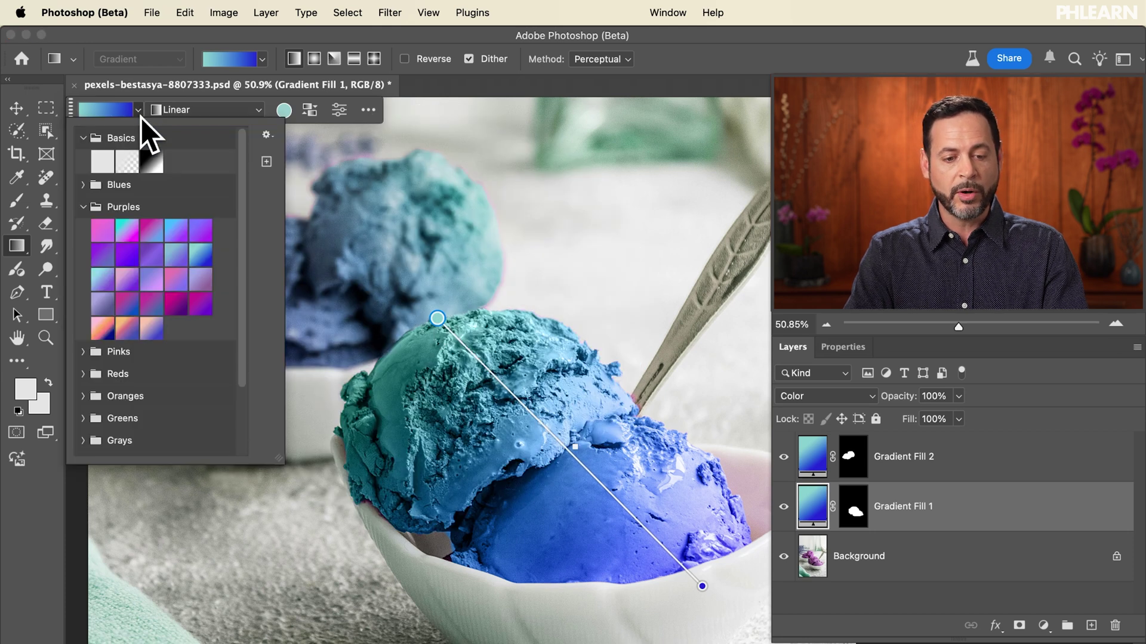
pyautogui.click(152, 229)
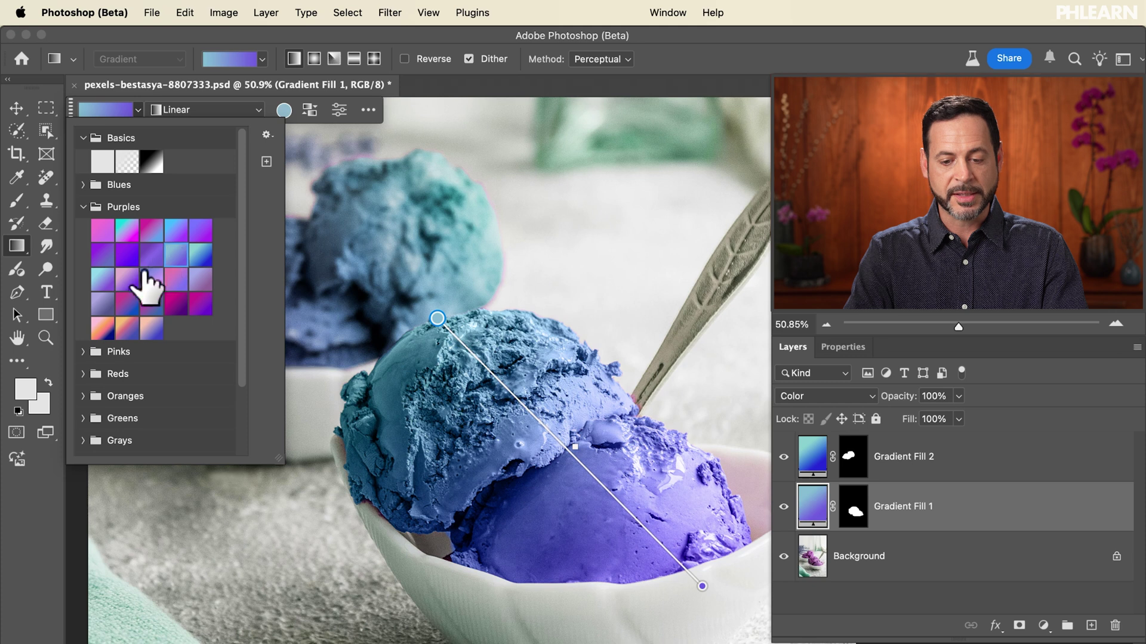
pyautogui.click(127, 278)
pyautogui.click(123, 303)
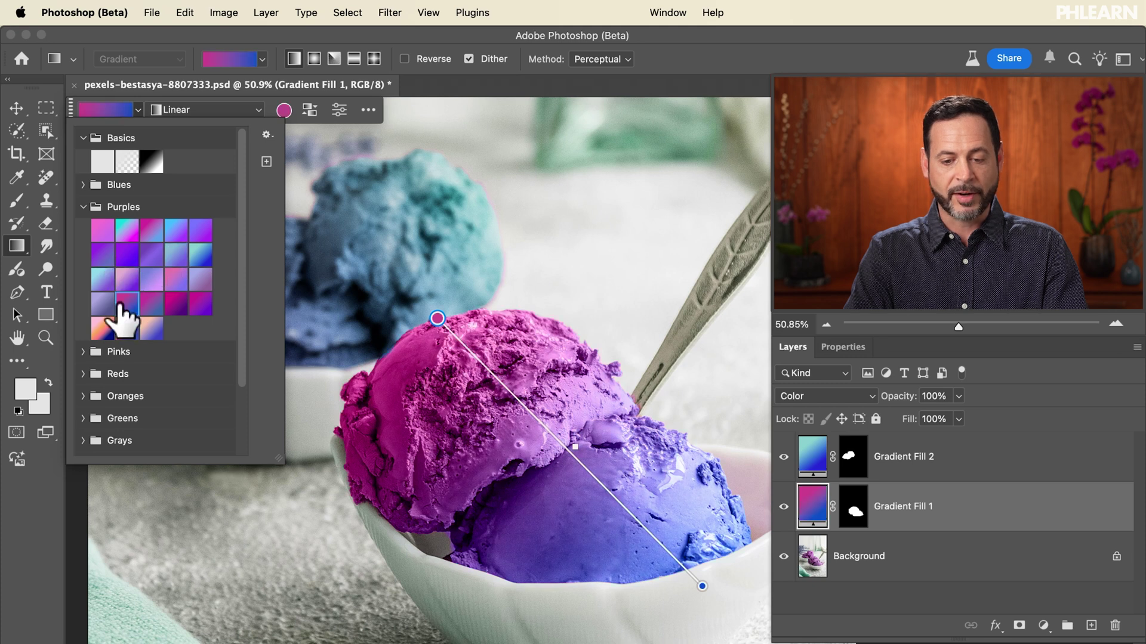
pyautogui.click(151, 308)
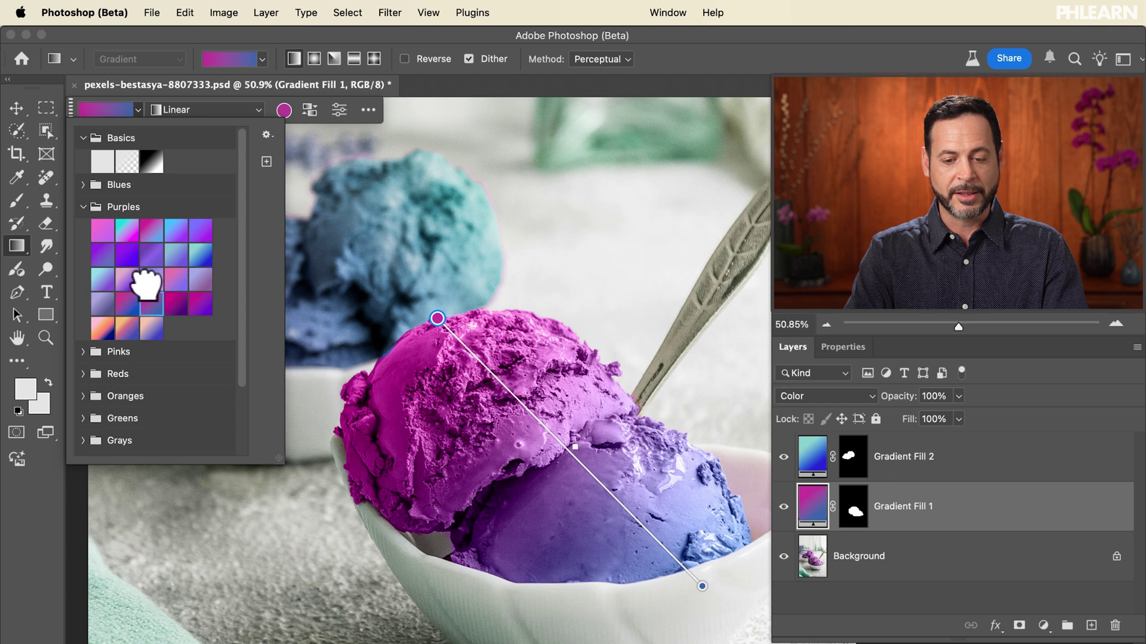
pyautogui.click(151, 279)
pyautogui.click(174, 280)
pyautogui.click(106, 280)
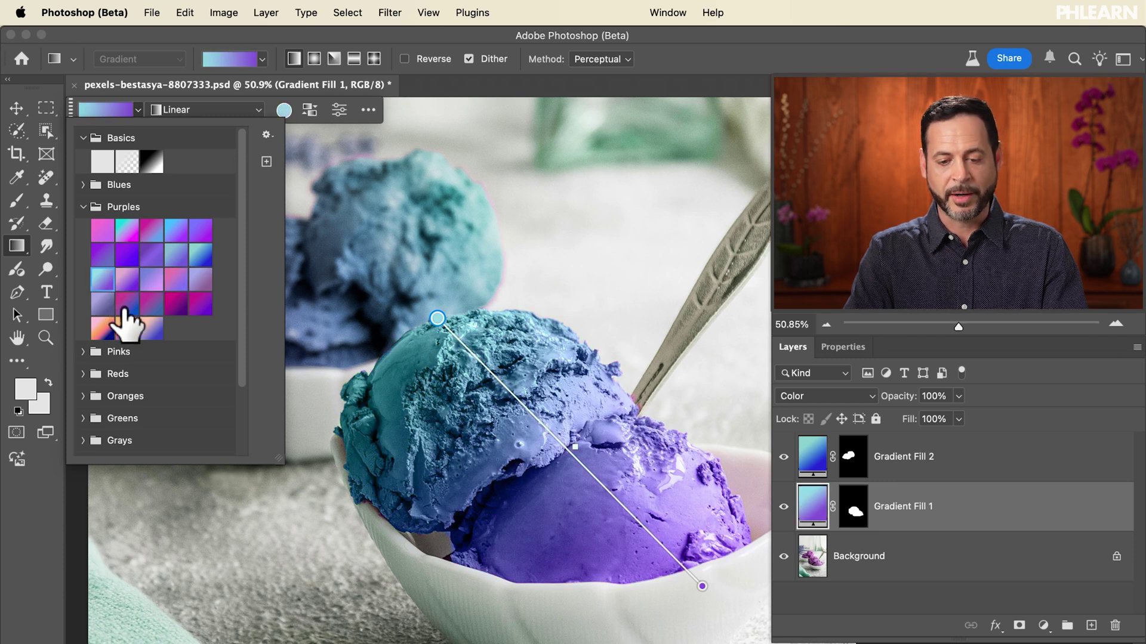
# - Give the back scoops' Gradient Fill 2 a light pink preset from Pinks
pyautogui.click(904, 460)
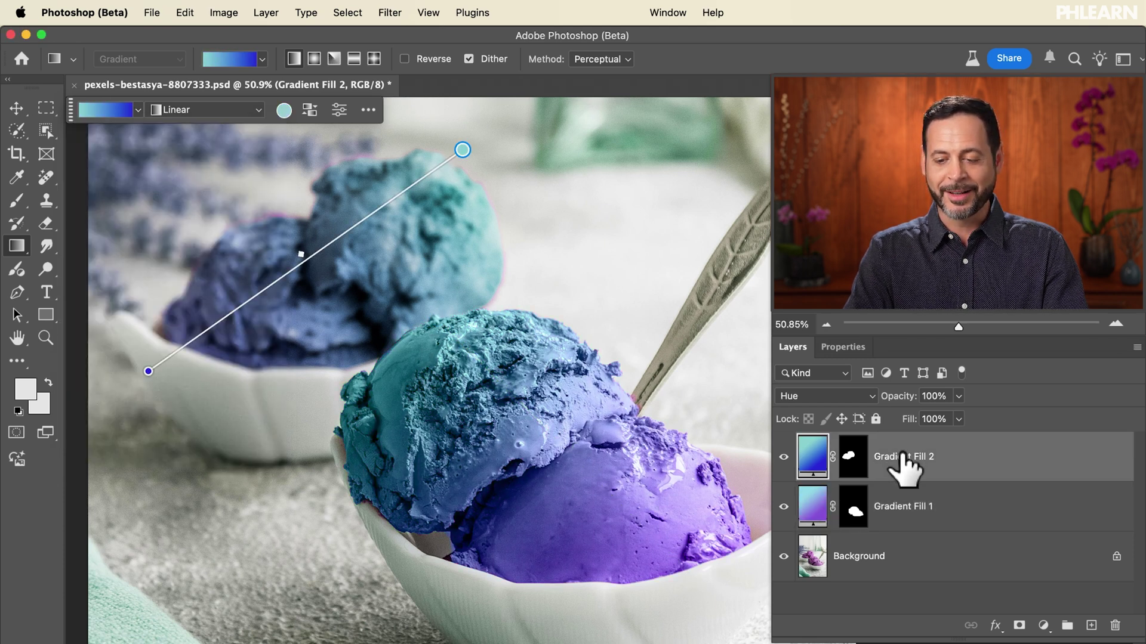
pyautogui.click(137, 110)
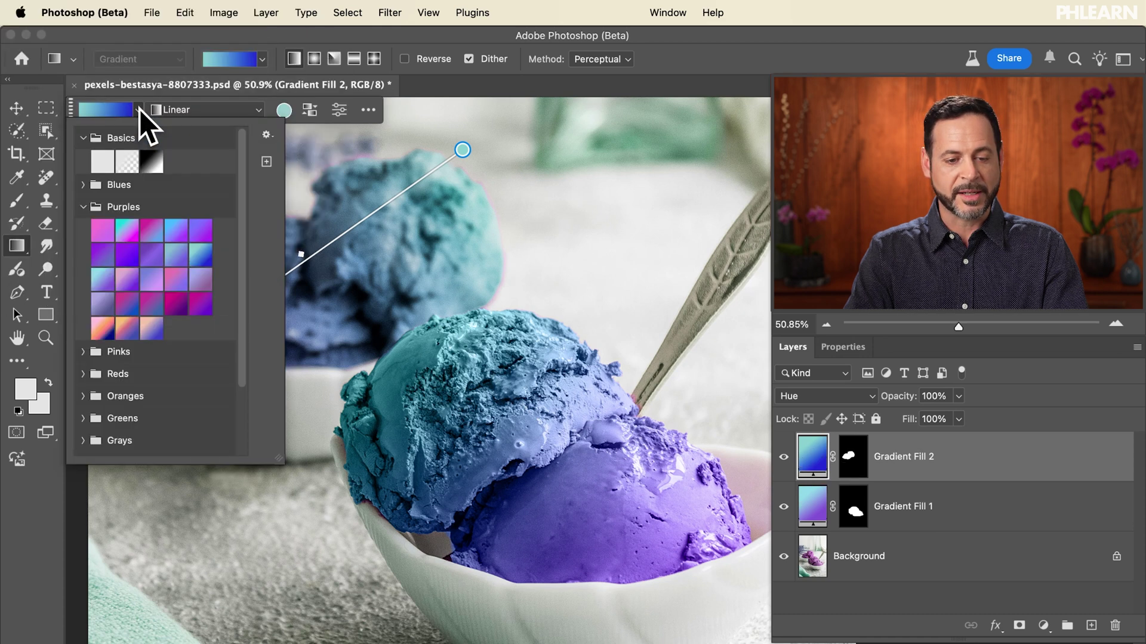
pyautogui.click(110, 236)
pyautogui.hscroll(-5, 379, 272)
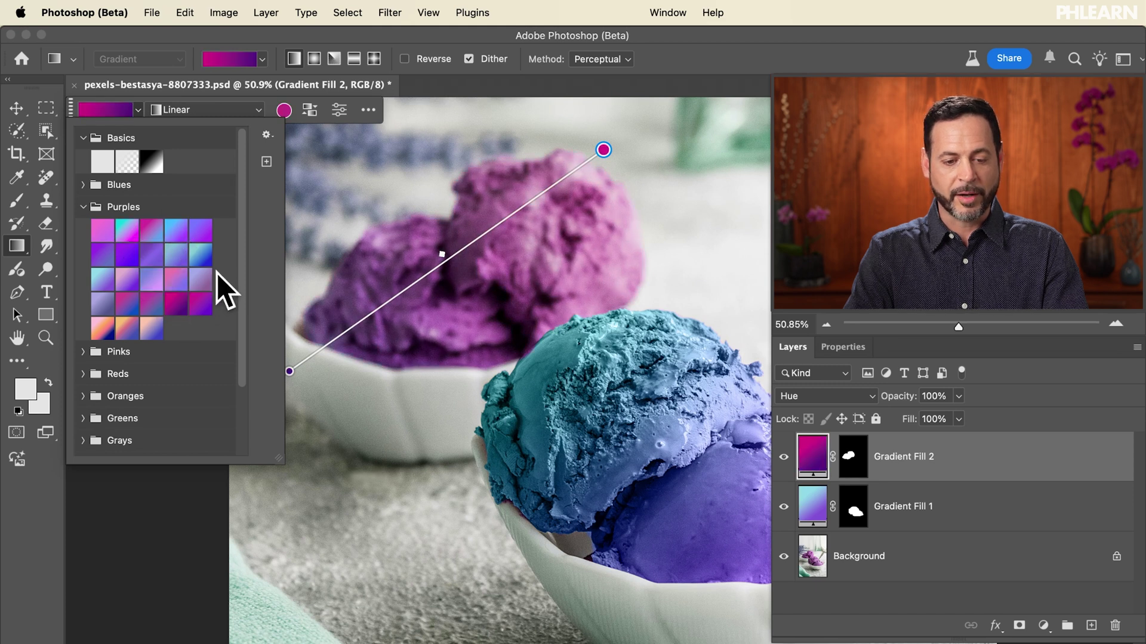
pyautogui.click(89, 351)
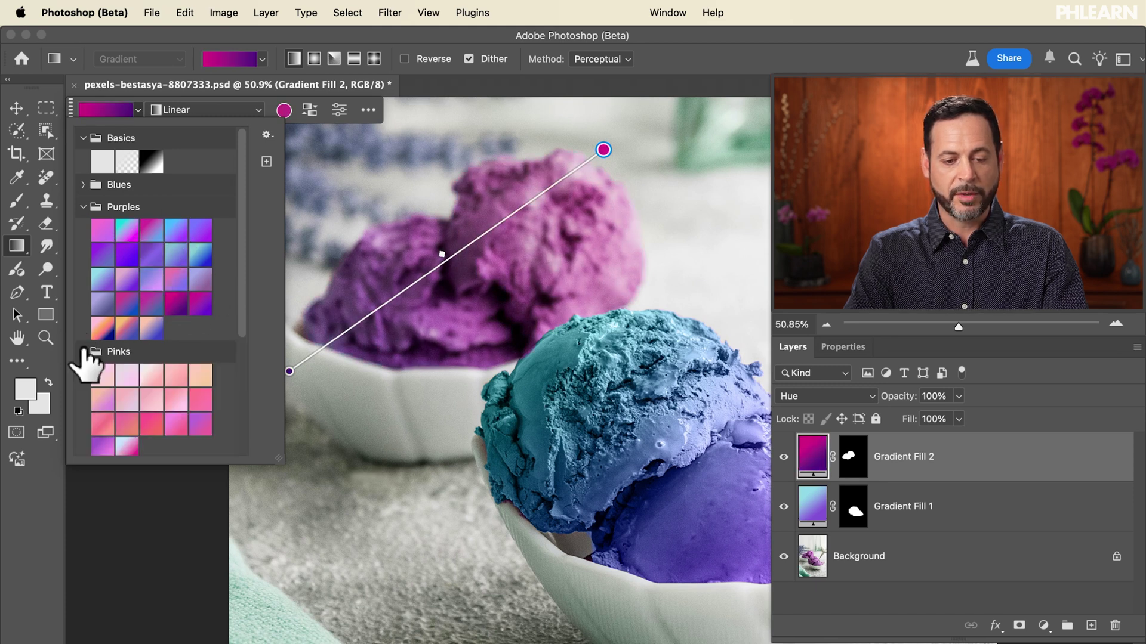
pyautogui.click(123, 402)
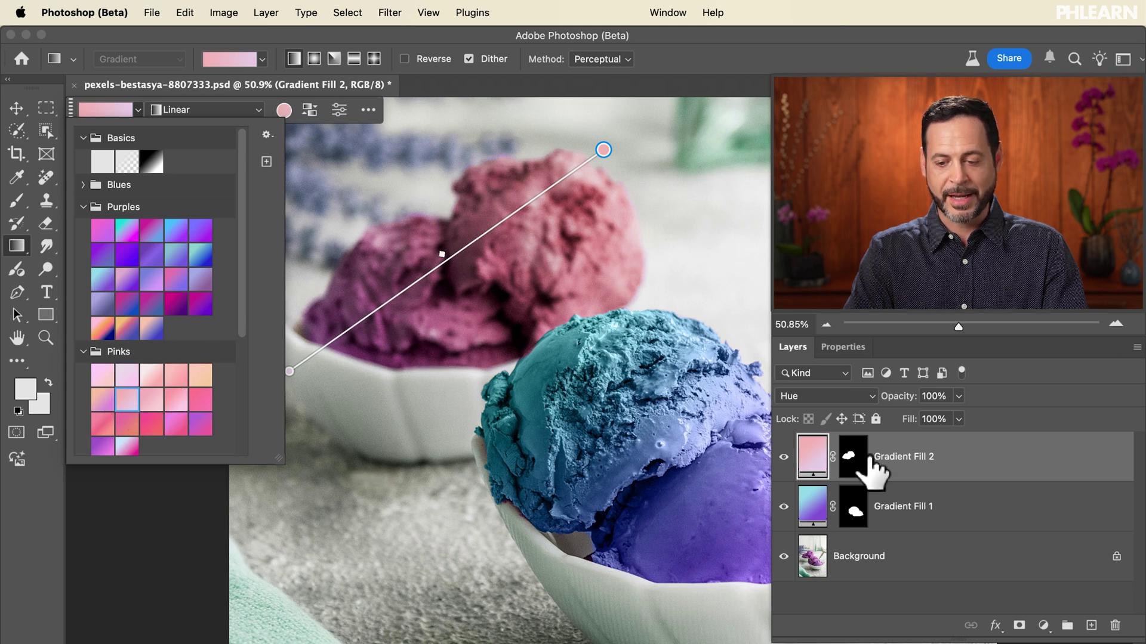
# - Give the front scoops' Gradient Fill 1 the dark magenta preset from Purples
pyautogui.click(811, 507)
pyautogui.hscroll(3, 562, 453)
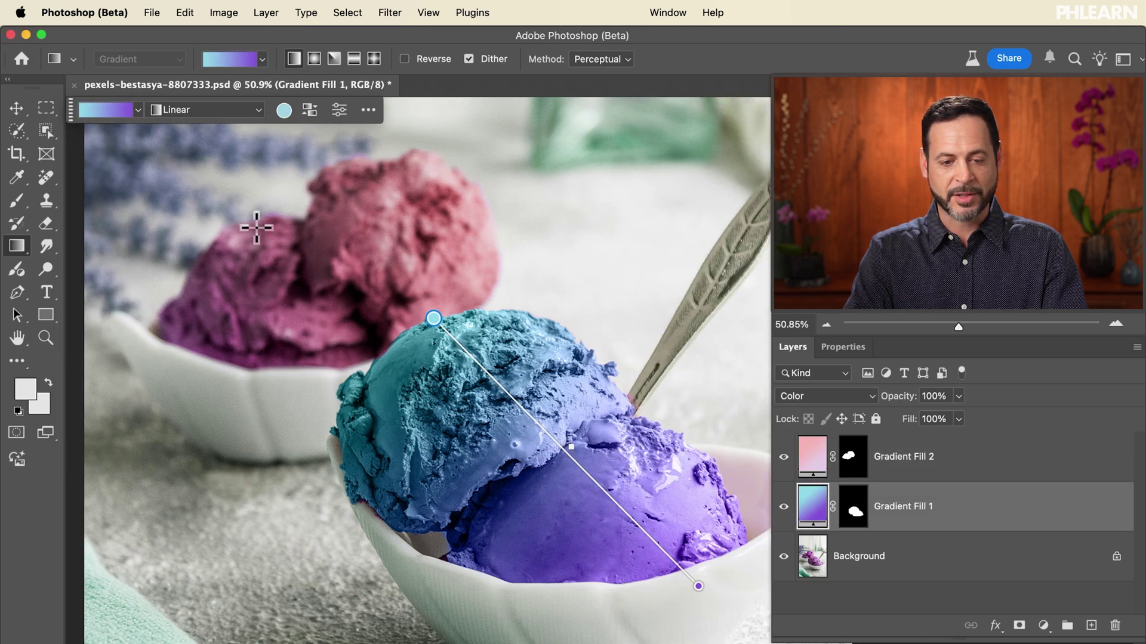
pyautogui.click(139, 110)
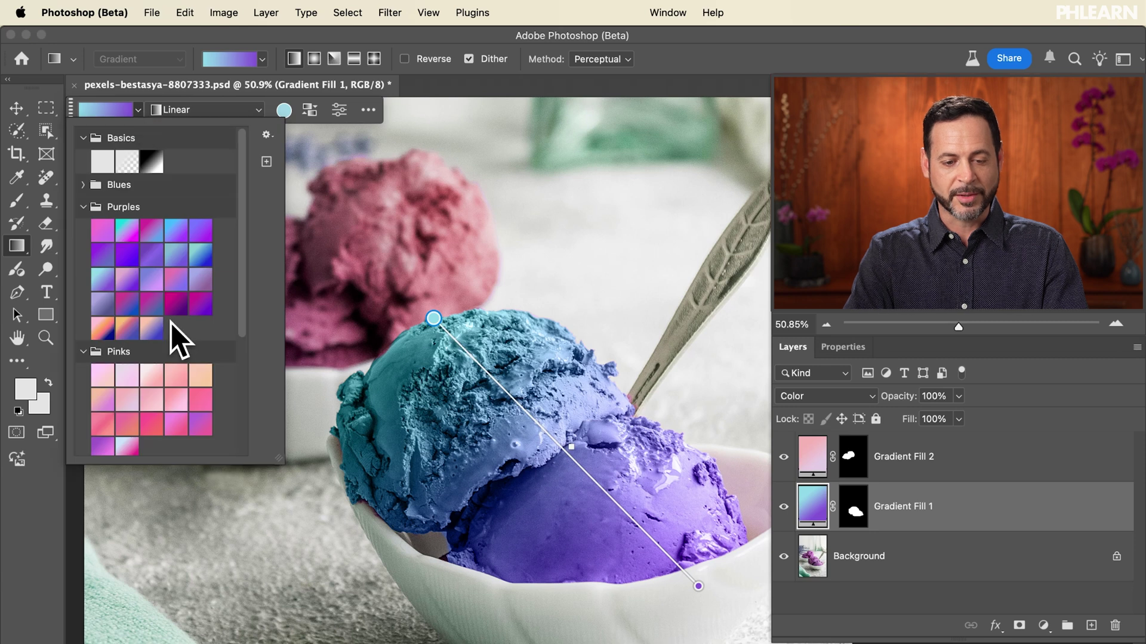
pyautogui.click(181, 307)
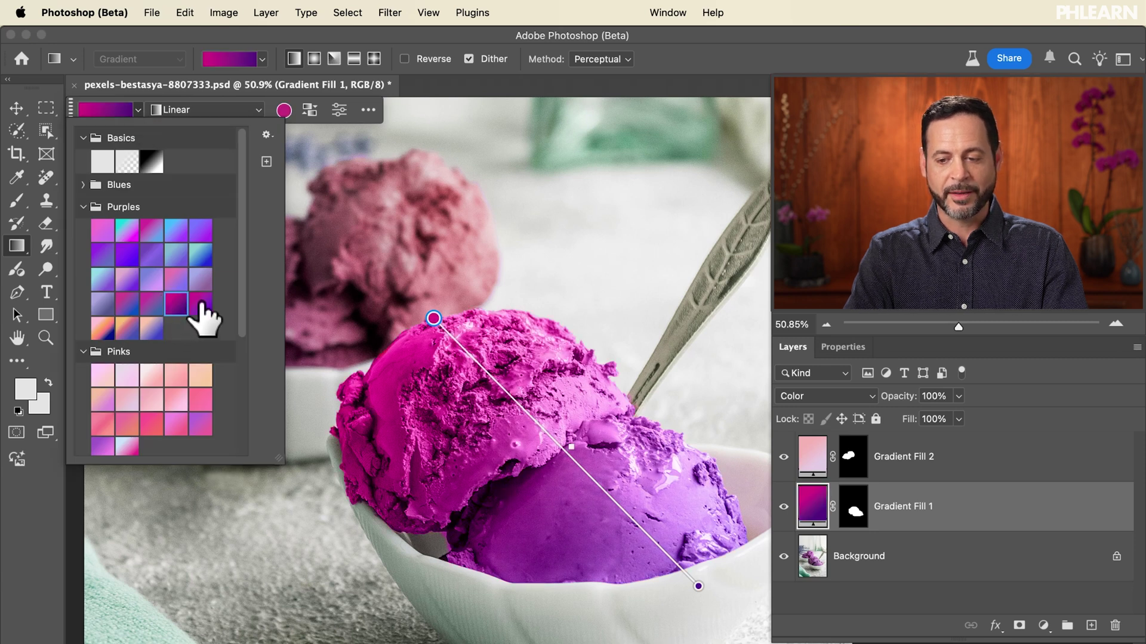
# - Change Gradient Fill 2's blend mode from Hue to Color
pyautogui.click(815, 458)
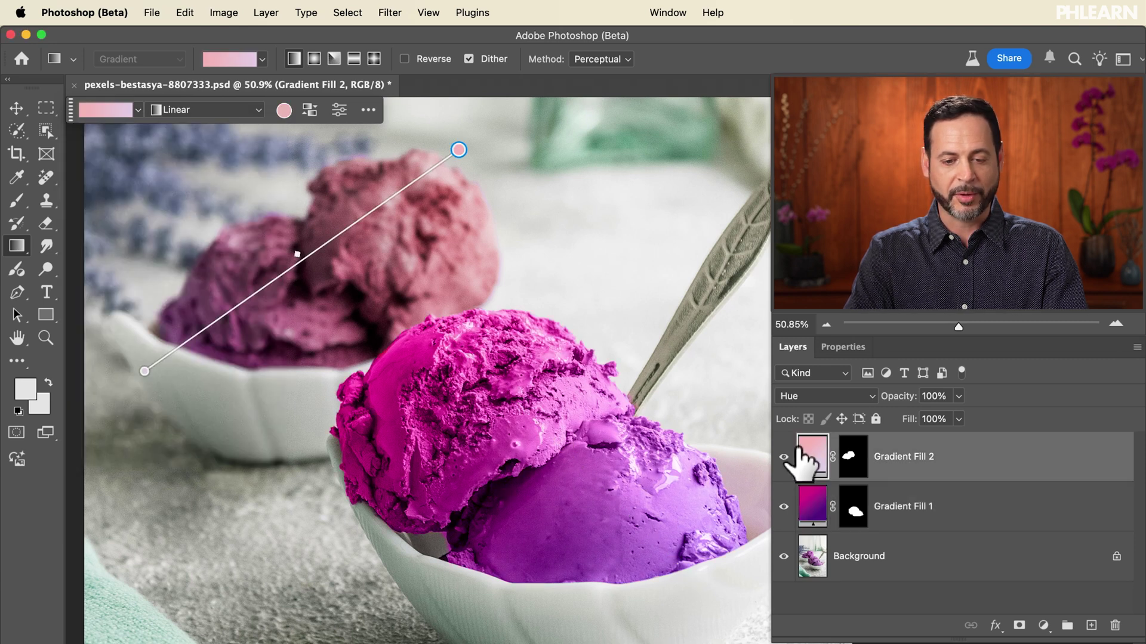
pyautogui.click(823, 398)
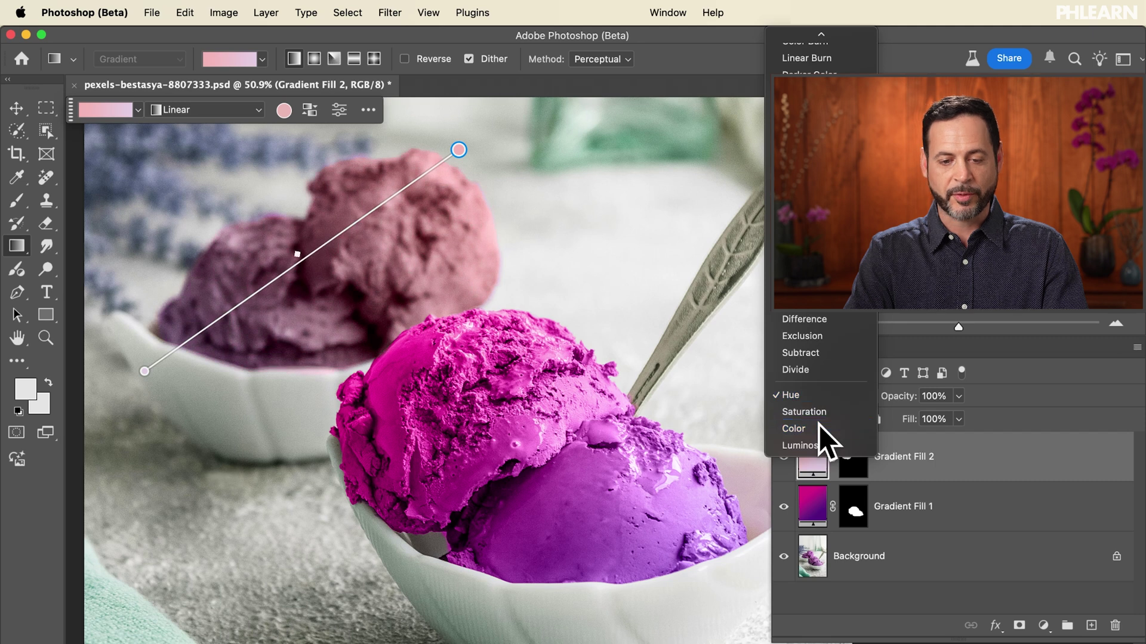
pyautogui.click(819, 425)
# - Try several Purples gradient presets on the back scoops, including cyan-blue and magenta-blue
pyautogui.click(142, 113)
pyautogui.click(152, 231)
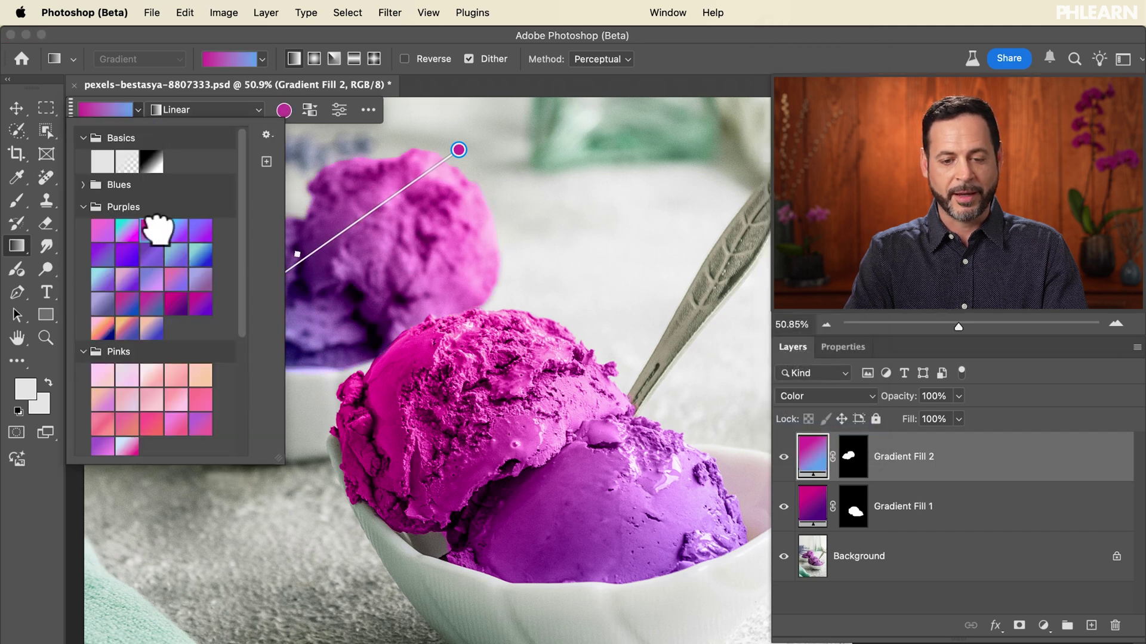
pyautogui.hscroll(-4, 635, 346)
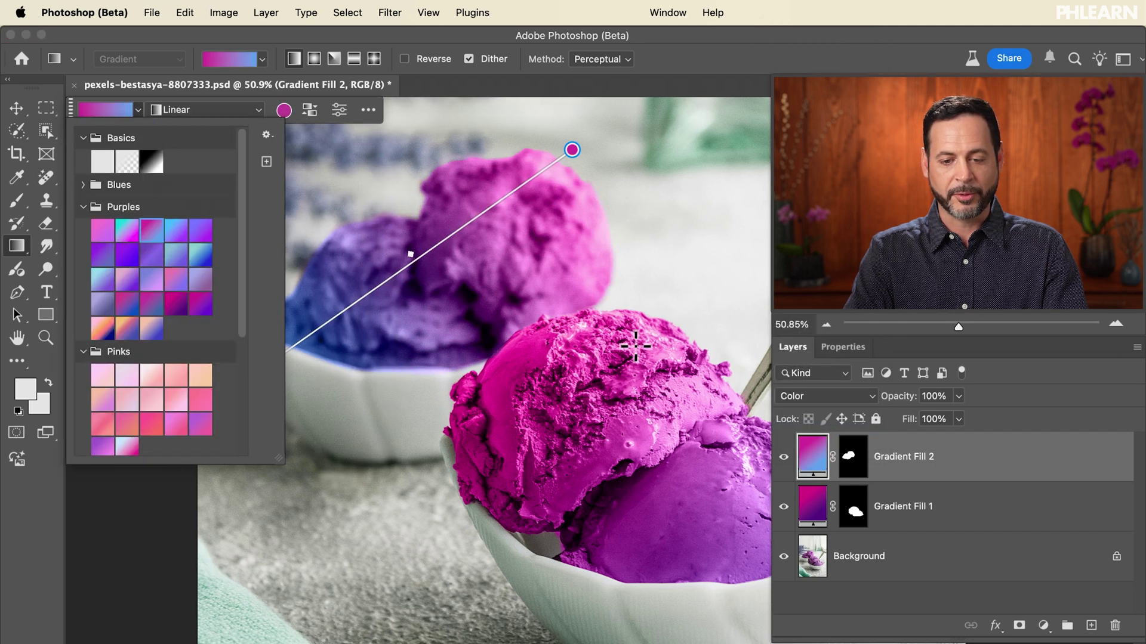
pyautogui.click(200, 255)
pyautogui.click(152, 303)
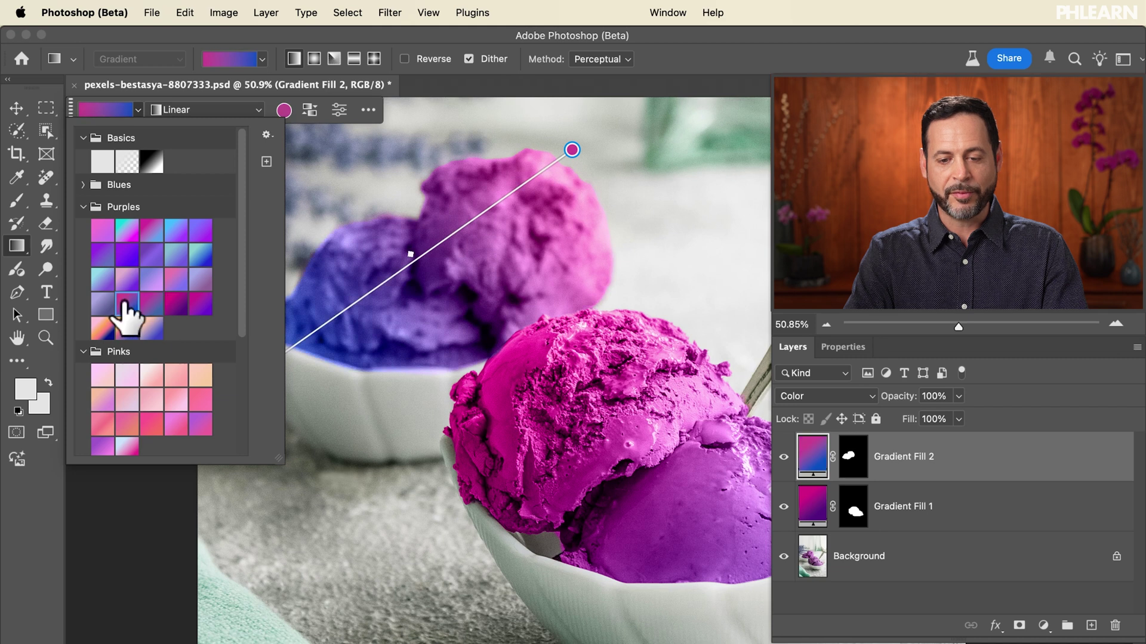
pyautogui.click(150, 328)
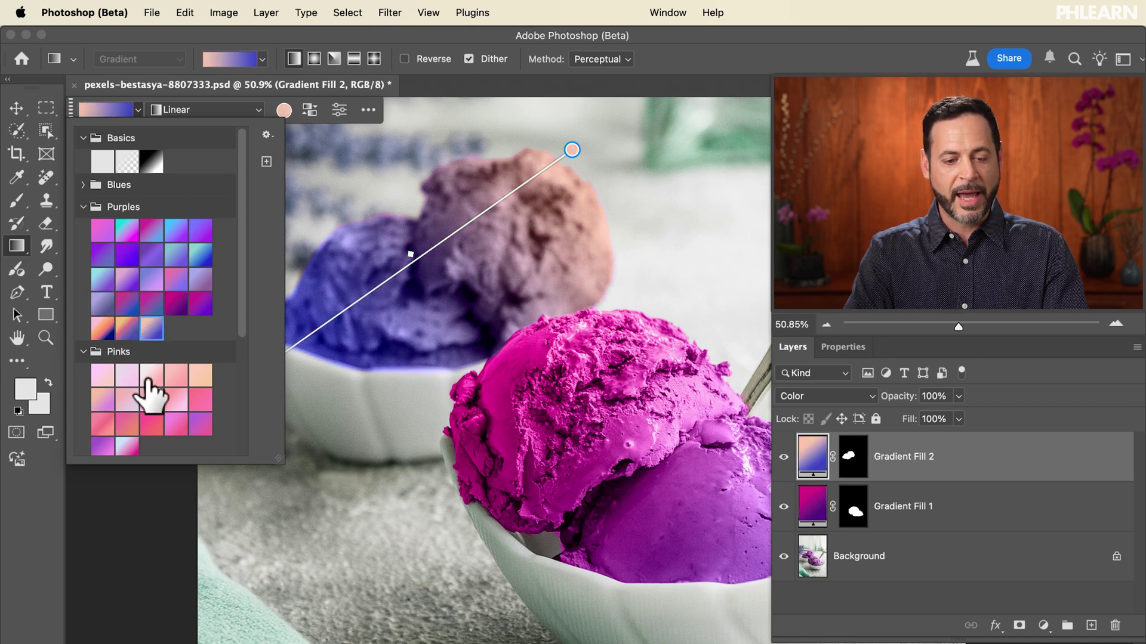
# - Settle on a red-pink Pinks gradient for the back scoops
pyautogui.click(146, 377)
pyautogui.click(126, 393)
pyautogui.click(151, 421)
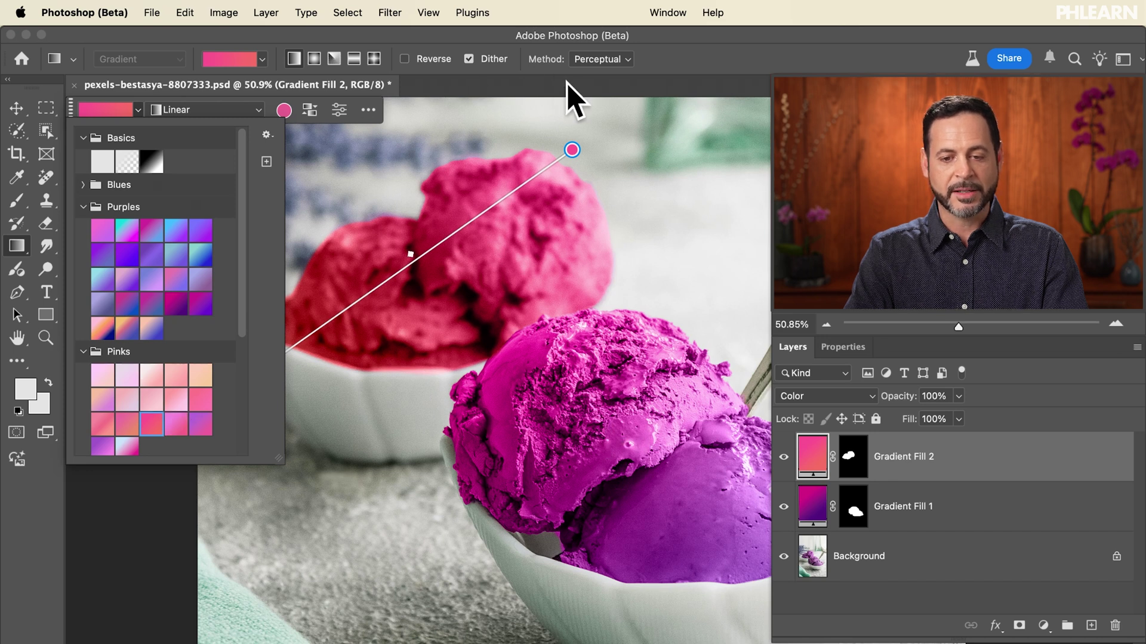
pyautogui.click(572, 99)
pyautogui.hscroll(3, 307, 363)
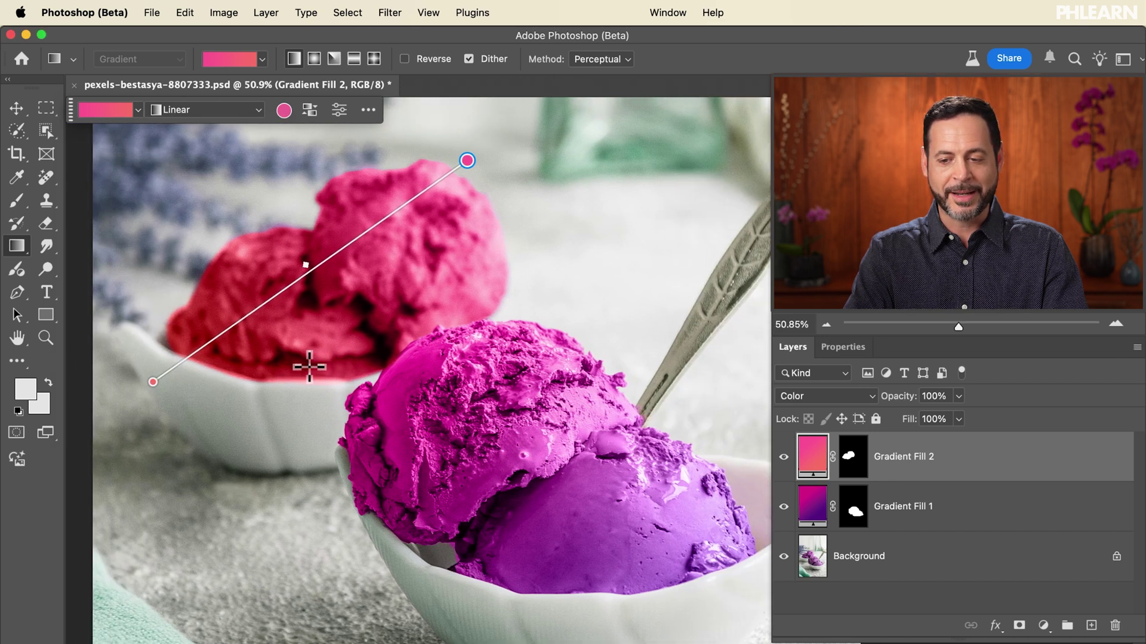
pyautogui.hscroll(-1, 309, 367)
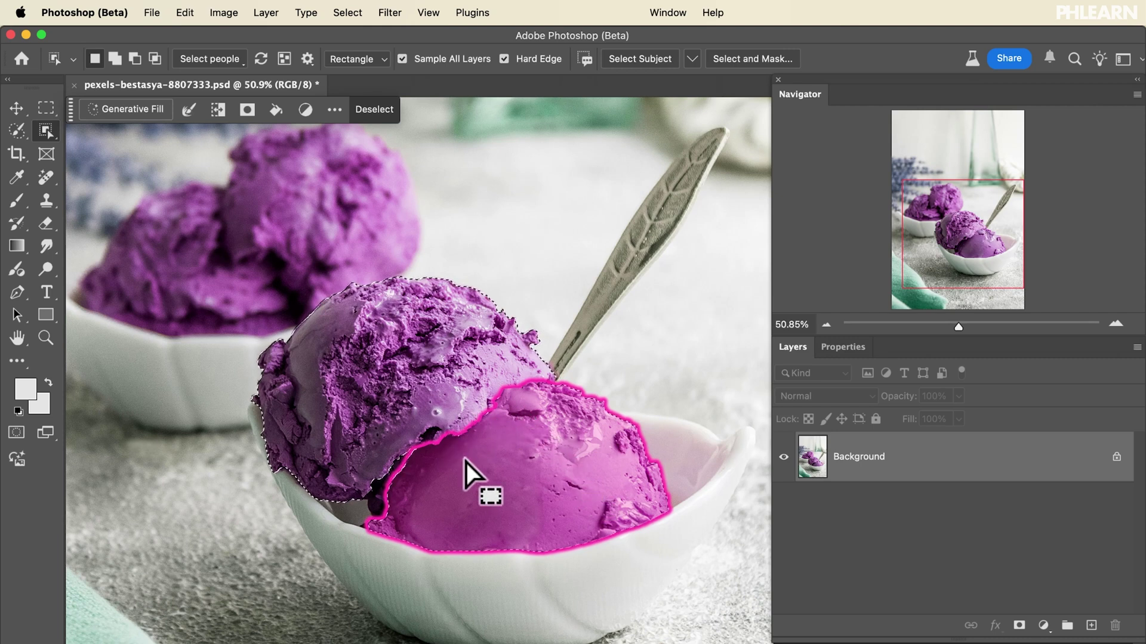
# - Add the lower front scoop to the selection and drag a cyan-to-magenta gradient fill across both
pyautogui.keyDown('shift'); pyautogui.click(434, 470); pyautogui.keyUp('shift')
pyautogui.click(16, 247)
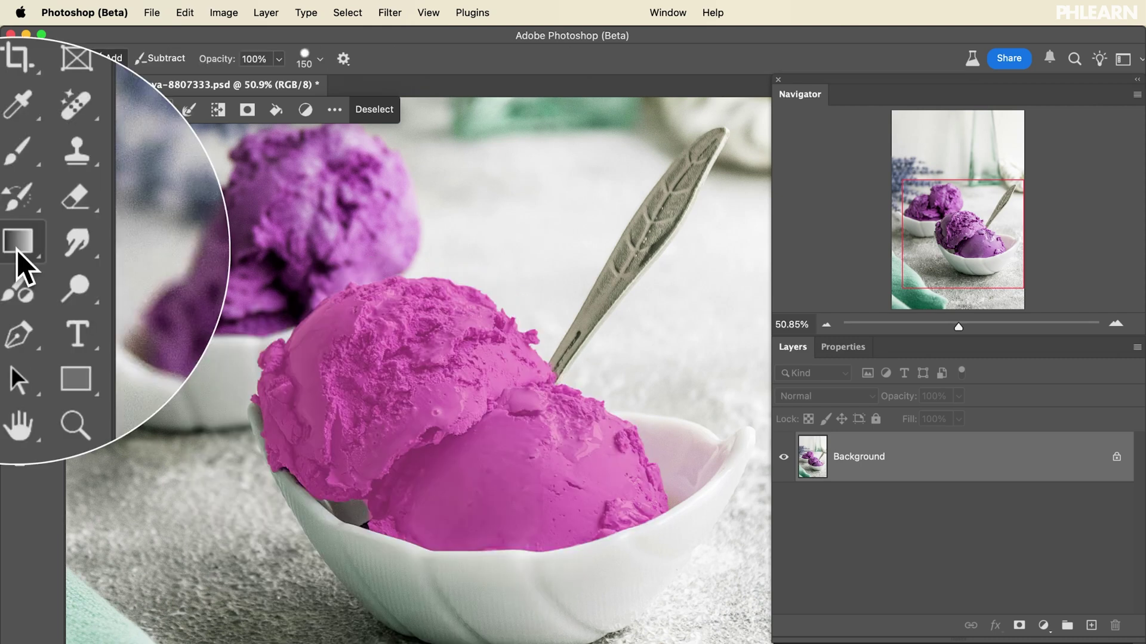
pyautogui.click(158, 60)
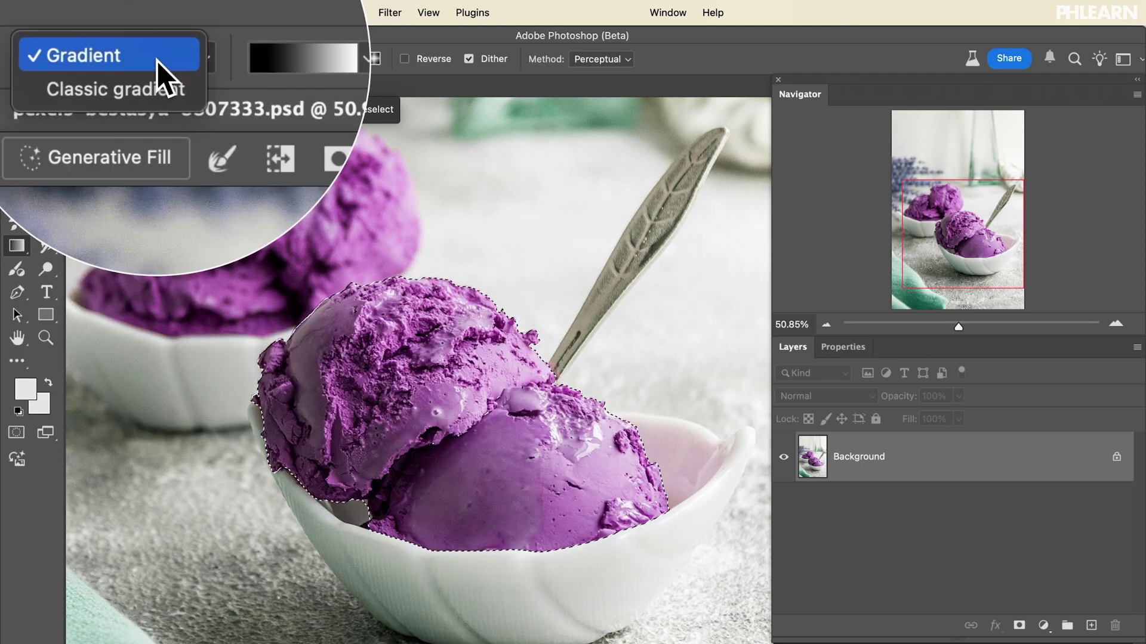
pyautogui.click(157, 58)
pyautogui.moveTo(294, 263); pyautogui.dragTo(465, 417)
pyautogui.click(823, 396)
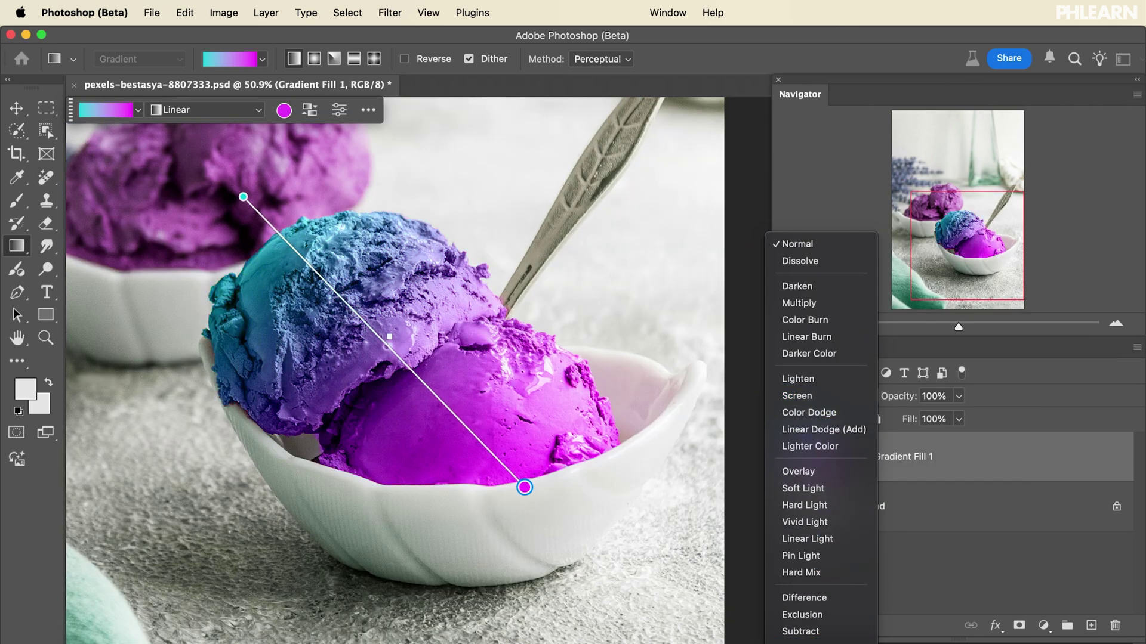
# - Blend Gradient Fill 1 as Color with a teal-to-blue preset, turning its first stop green 5fdf12
pyautogui.click(810, 618)
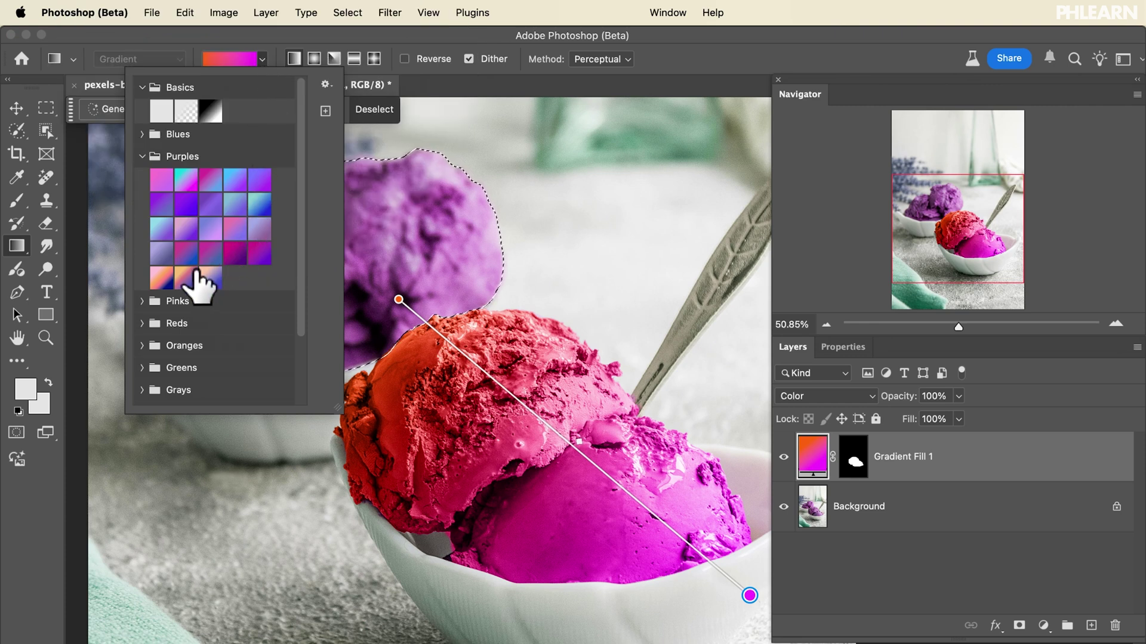
pyautogui.click(259, 204)
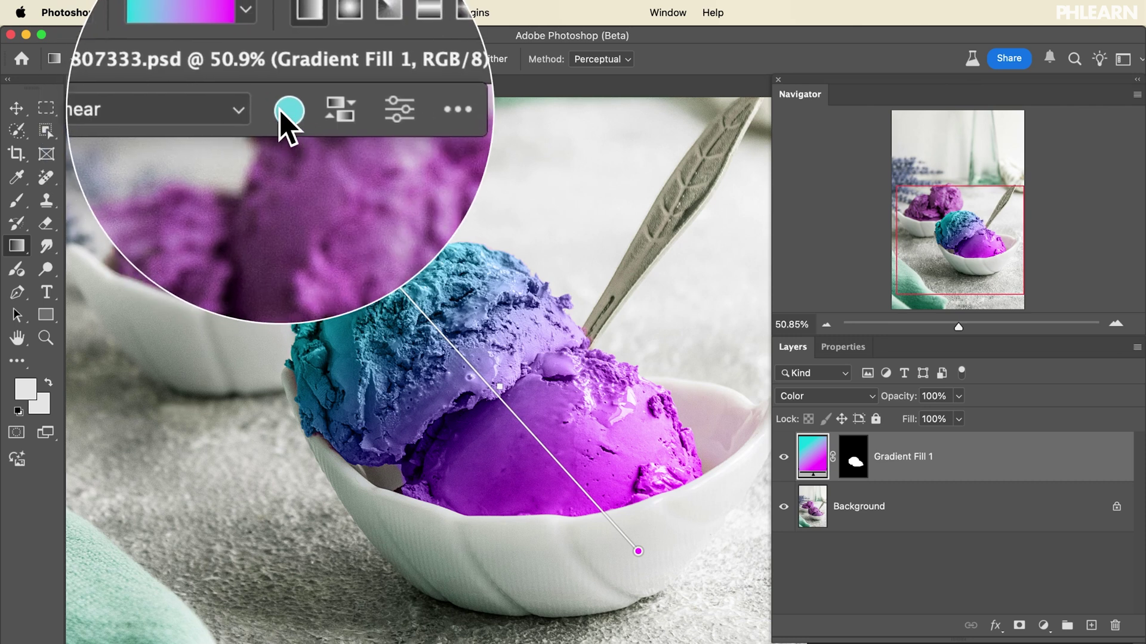
pyautogui.click(290, 115)
pyautogui.click(263, 486)
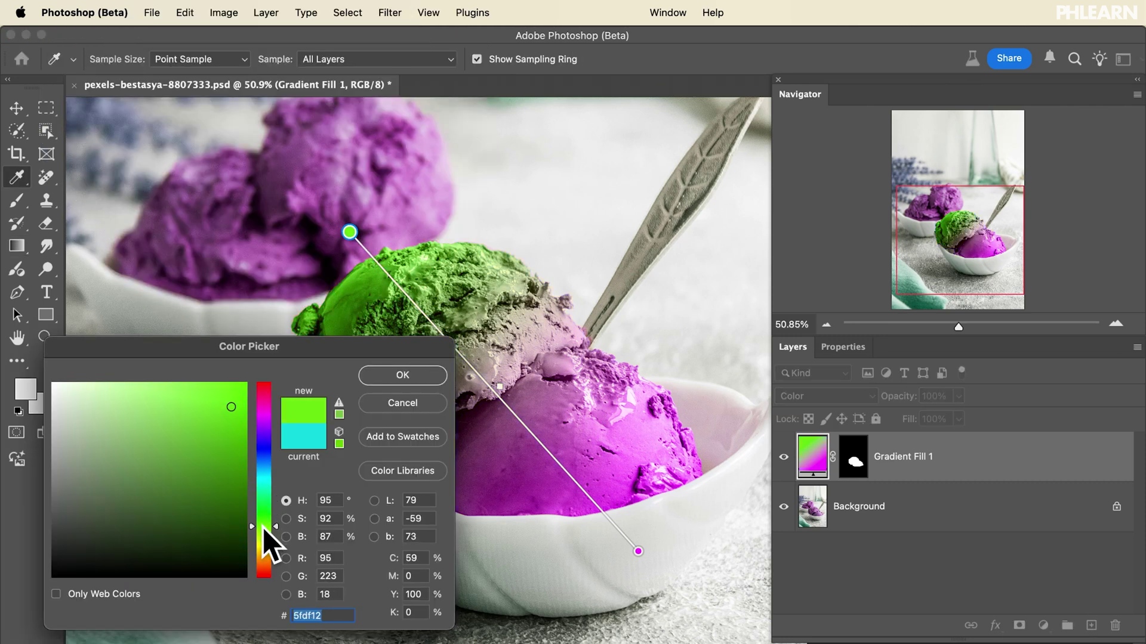